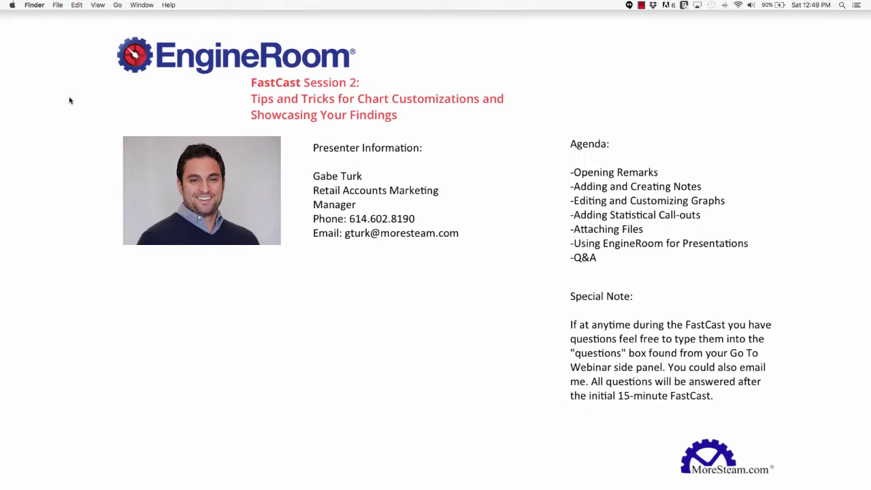
Switch to EngineRoom in the browser and open the Completed XMR Chart study
key(super+Tab)
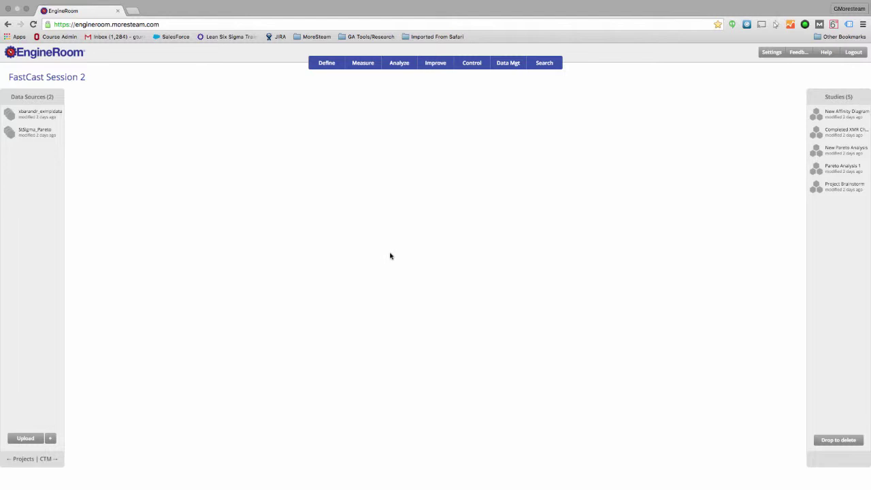
click(844, 136)
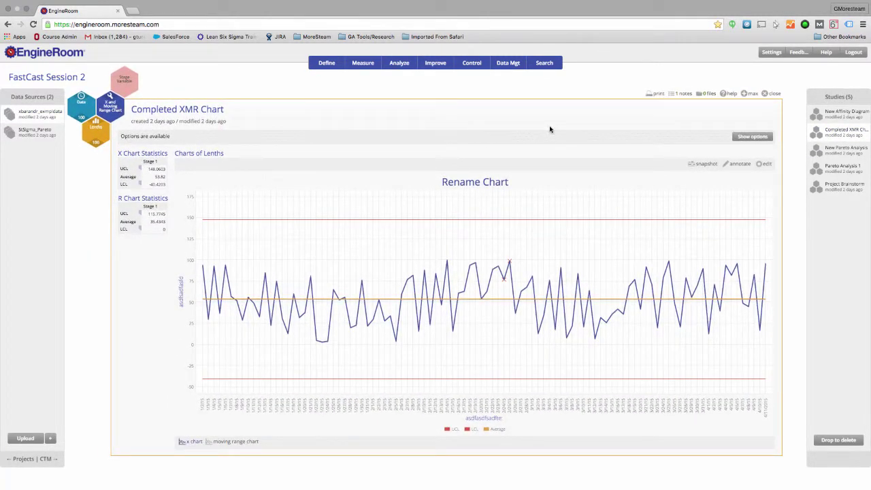
Add the note "Type New notes" to the study, delete that note again and return to the results
click(680, 95)
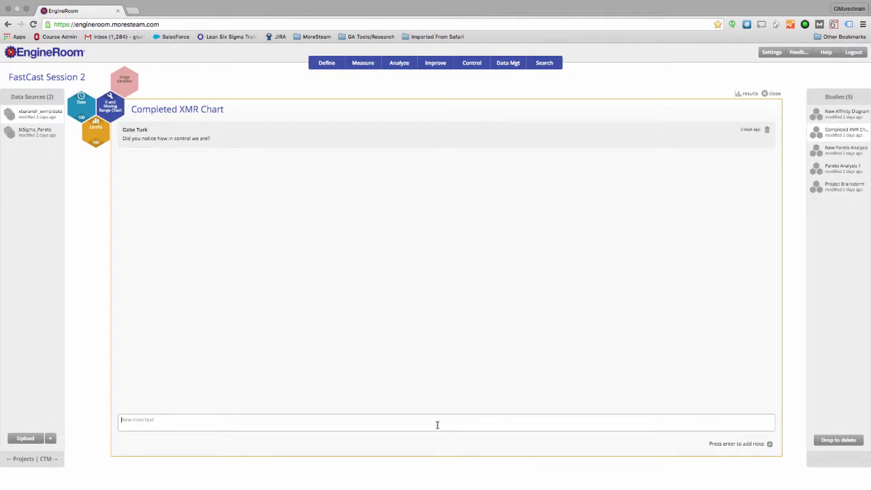
text(Type New notes)
key(Return)
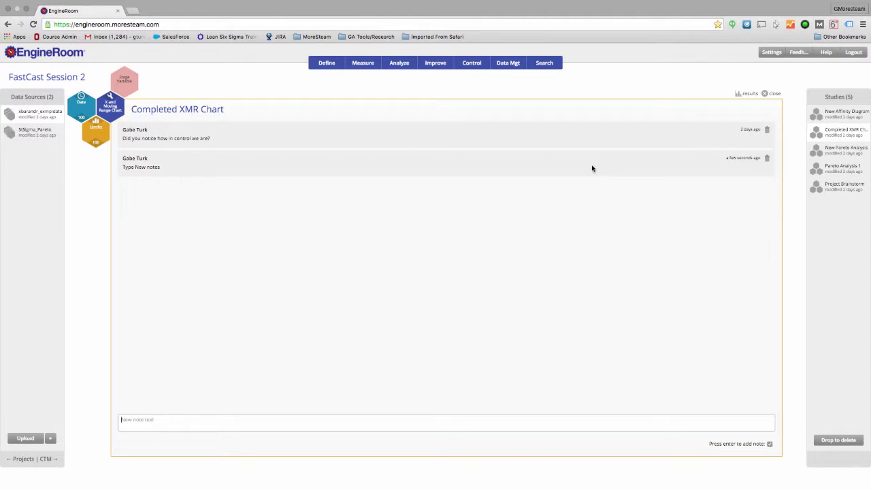
click(768, 161)
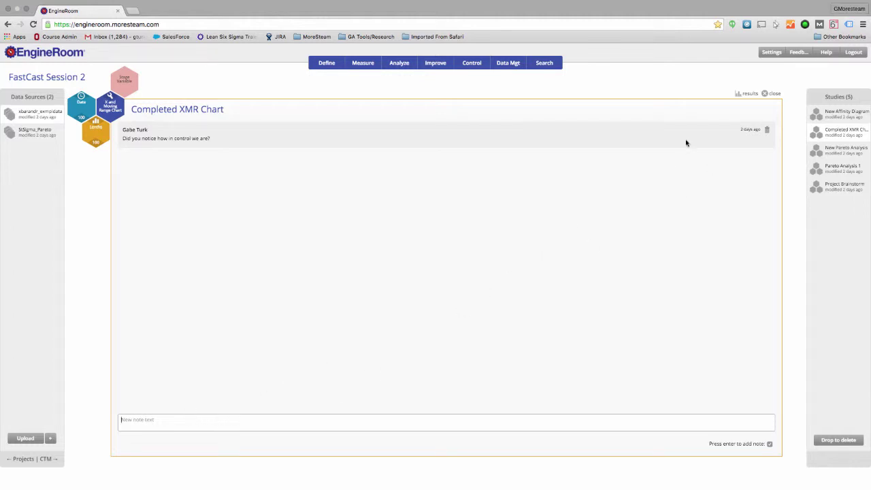
click(746, 94)
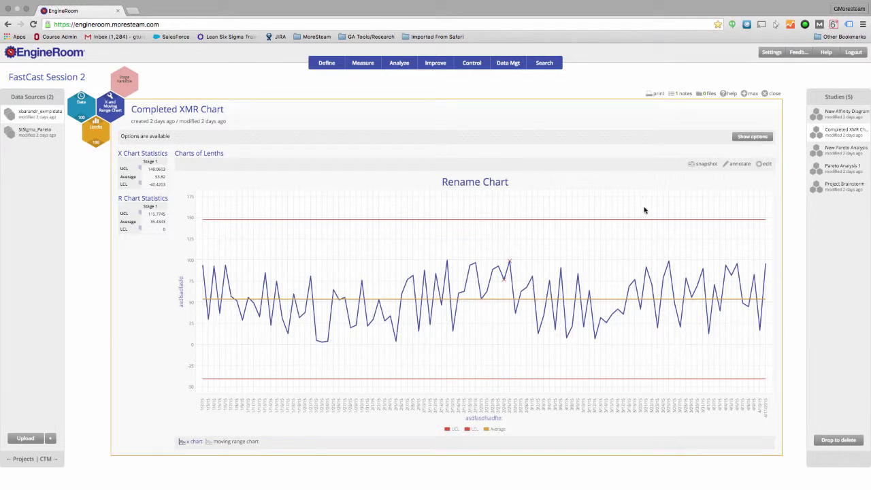
Annotate the chart with the text "Look at these points" between the data and the UCL line, and enlarge its font
mouse_move(311, 300)
drag(115, 113, 113, 108)
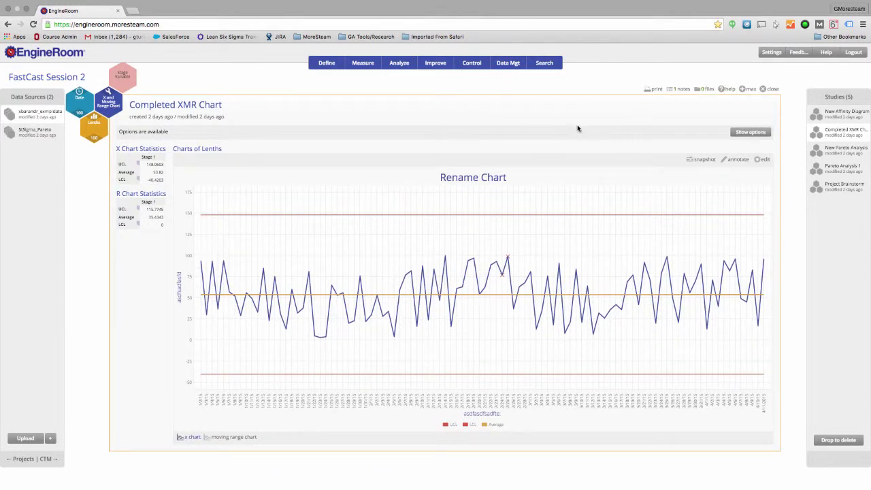
click(738, 159)
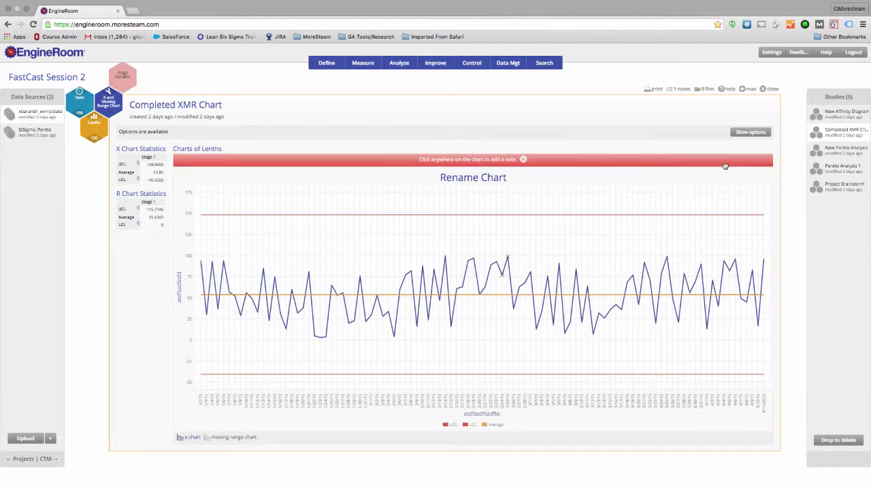
click(495, 234)
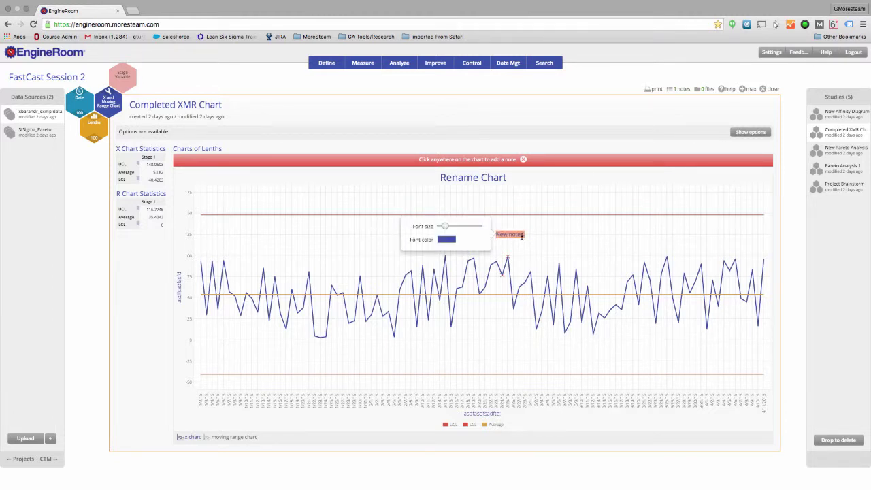
text(Look at these)
drag(446, 226, 458, 227)
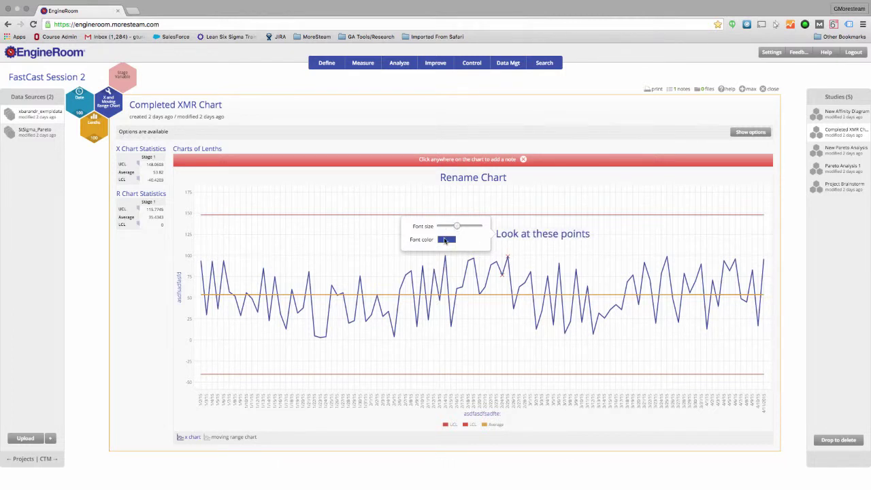
Shift the annotation's font color slightly toward purple, center it above the flagged points and close the study
click(447, 239)
drag(388, 64, 399, 64)
click(366, 14)
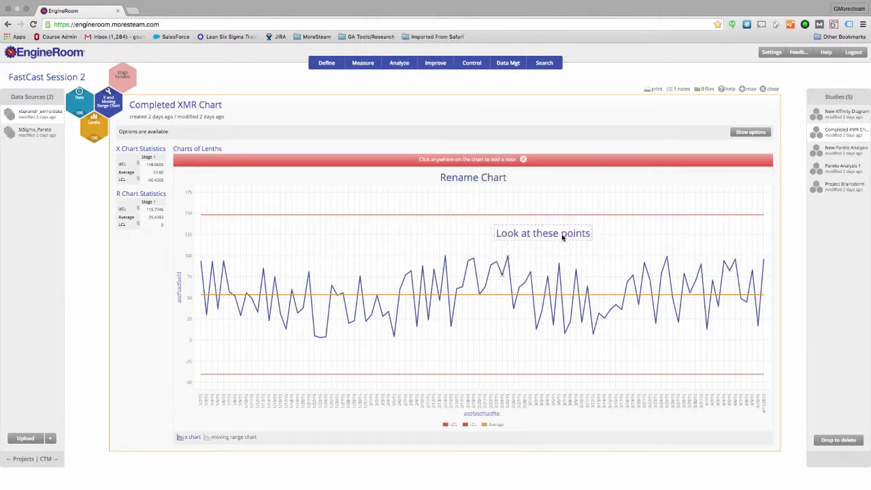
drag(565, 237, 521, 238)
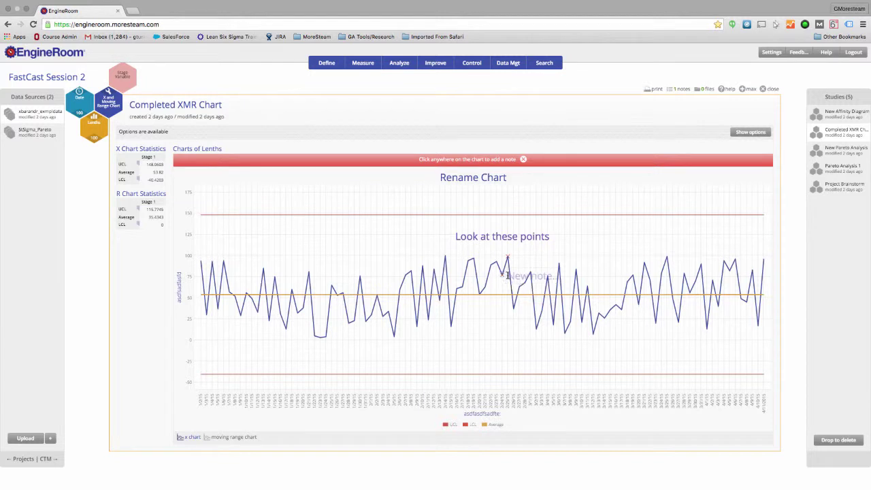
click(523, 159)
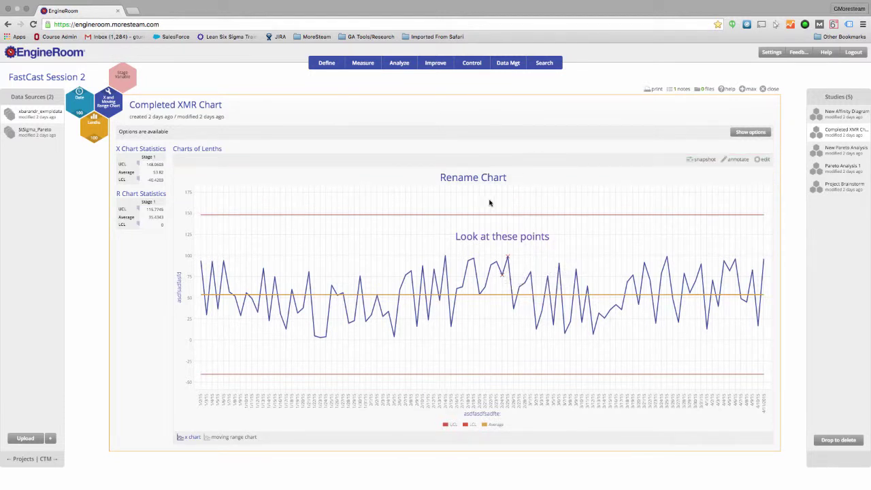
click(764, 93)
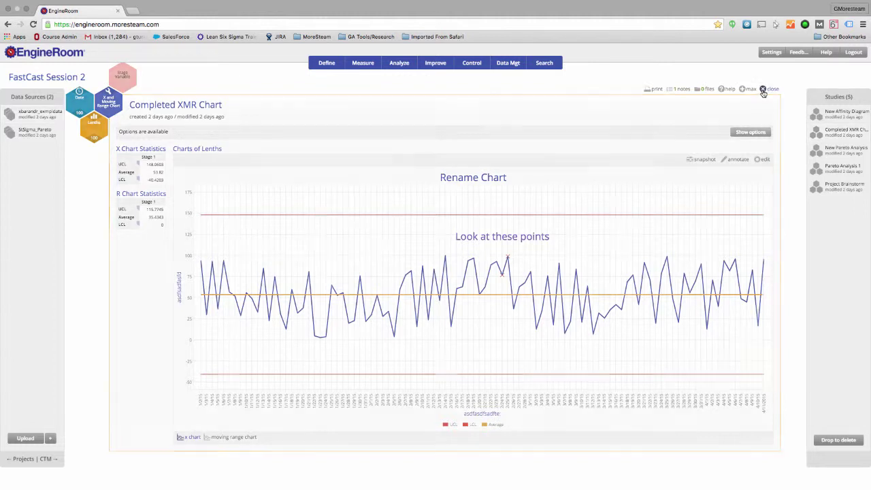
Create a new Affinity Diagram study and enlarge its window to fill most of the workspace
click(329, 64)
click(330, 81)
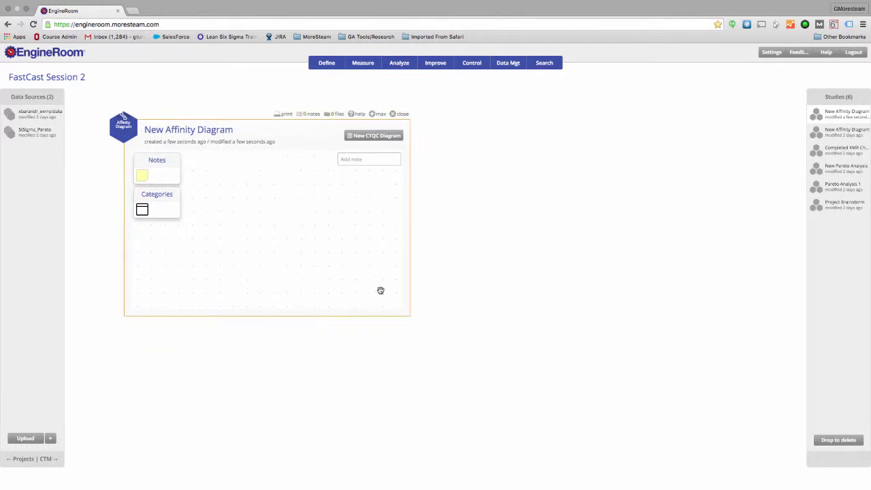
drag(413, 317, 764, 463)
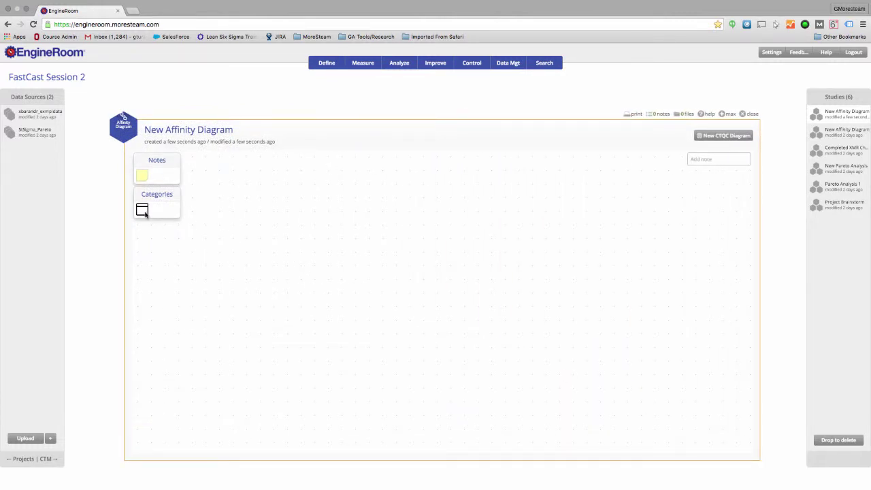
Place two category boxes side by side on the affinity diagram and enlarge both into tall boxes
drag(145, 213, 270, 196)
click(306, 228)
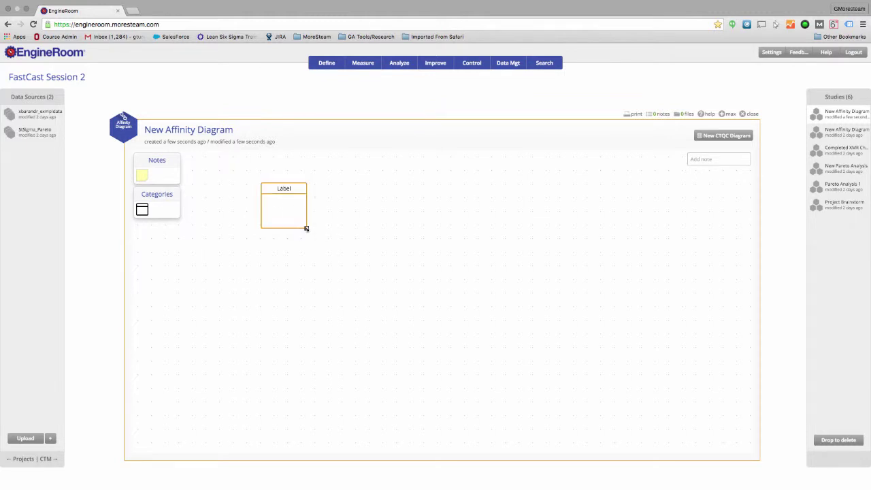
drag(309, 230, 419, 396)
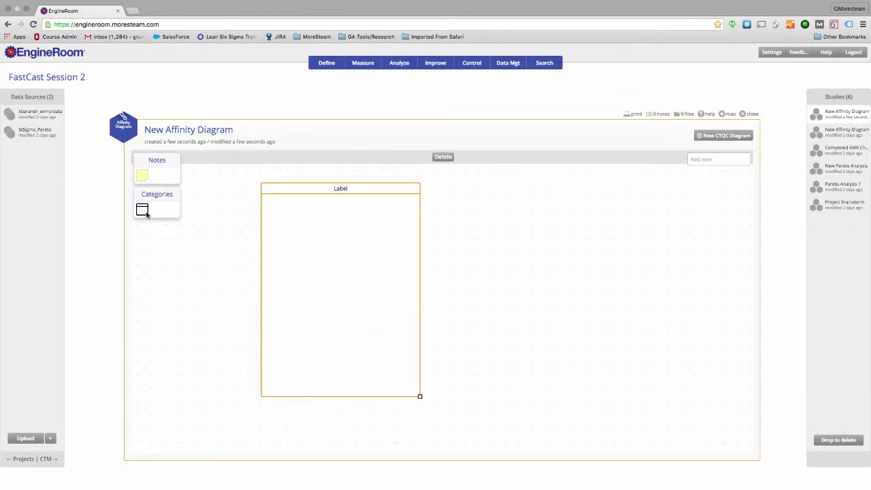
drag(141, 210, 439, 198)
click(489, 230)
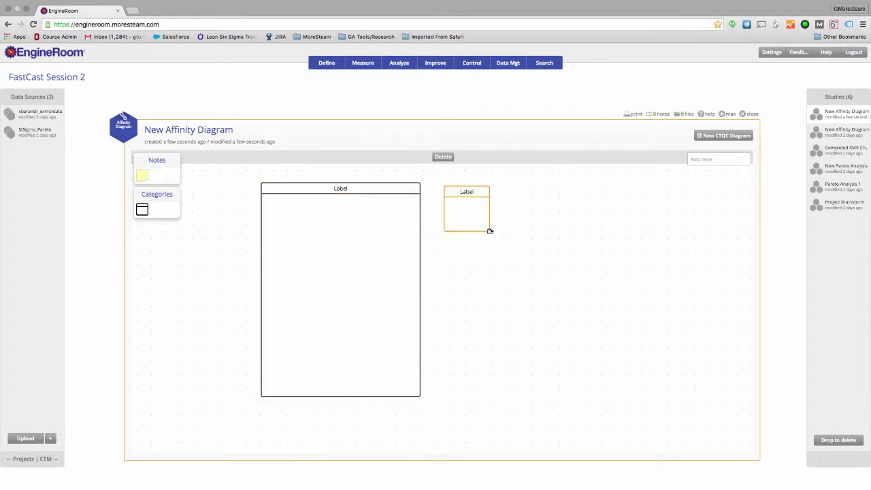
drag(494, 234, 627, 393)
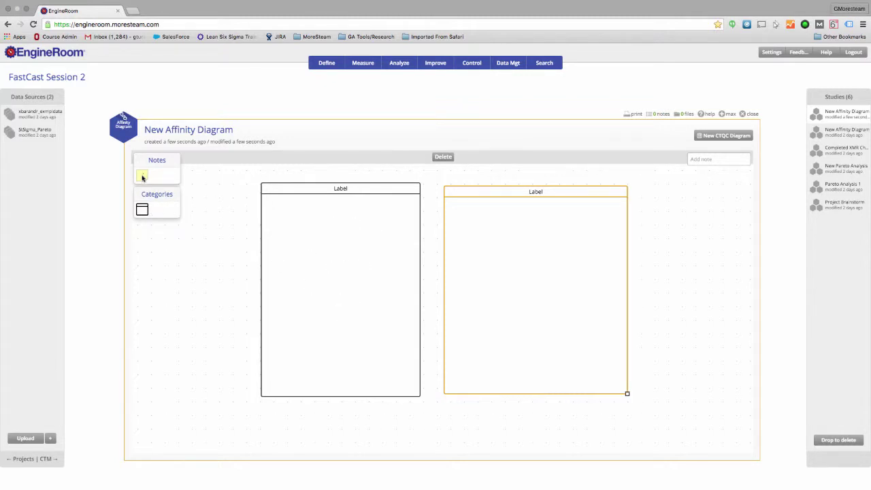
Put two sticky notes in the first category and one in the second, filling each with placeholder text such as "asdfasdf"
drag(143, 176, 287, 222)
drag(144, 178, 297, 288)
drag(143, 176, 481, 246)
text(asdfasdfasfd)
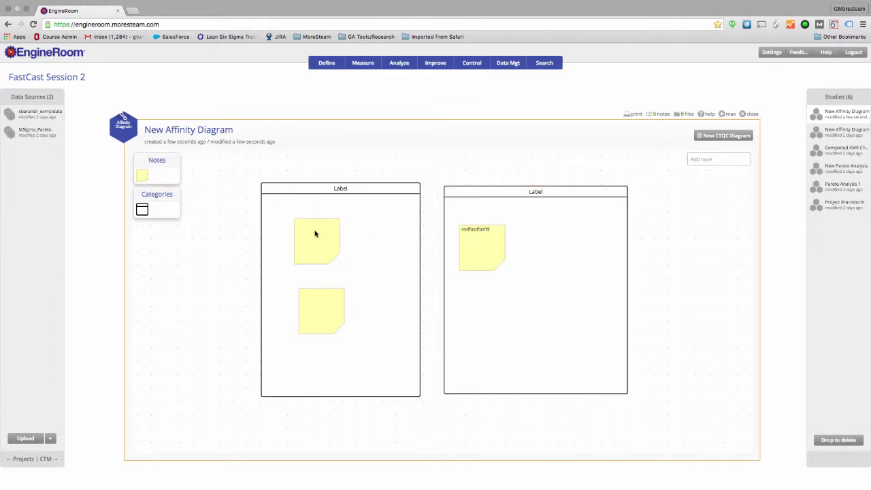
click(314, 234)
click(314, 233)
text(asdfasdf)
click(321, 311)
text(asdfasdfasdf)
Rename the affinity diagram study as "Notes Regarding Project"
click(212, 131)
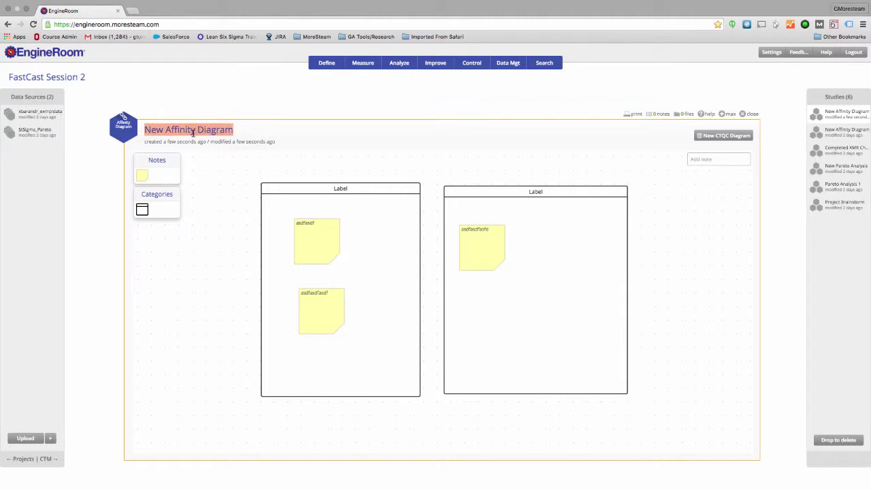
text(Notes Regardi)
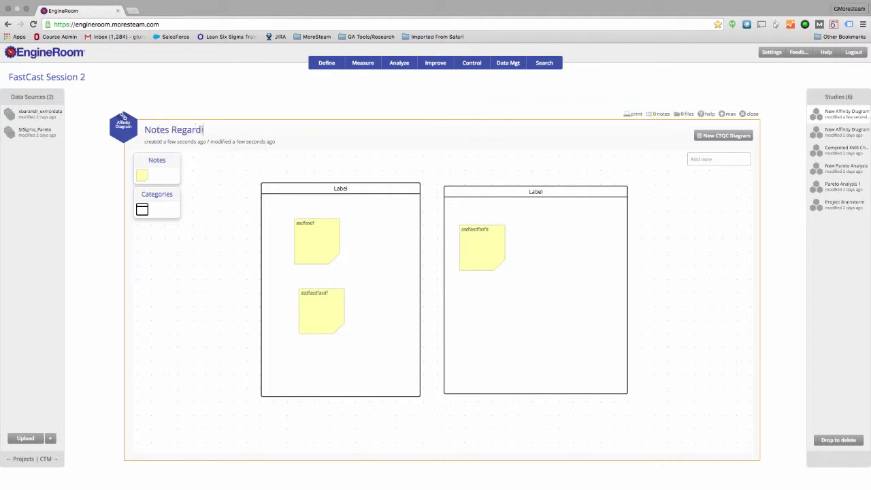
text(ng Project)
click(202, 164)
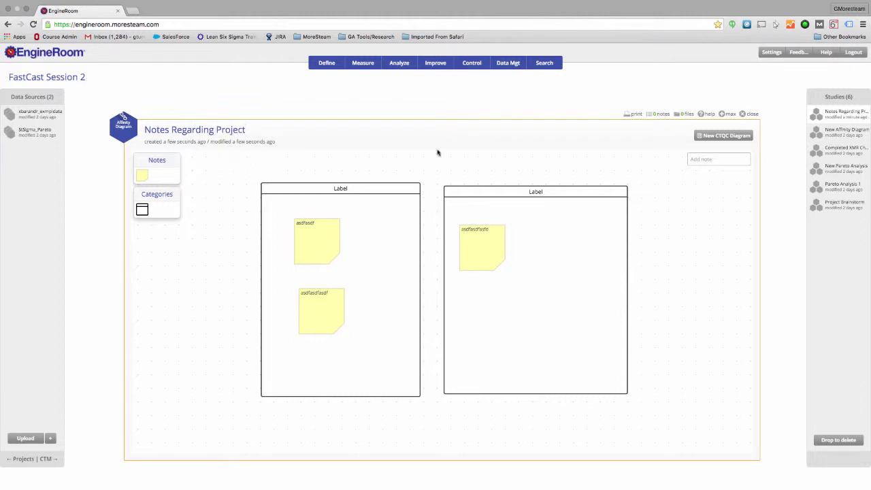
Close the Notes Regarding Project study, reopen it to check its saved contents, and close it again
click(744, 116)
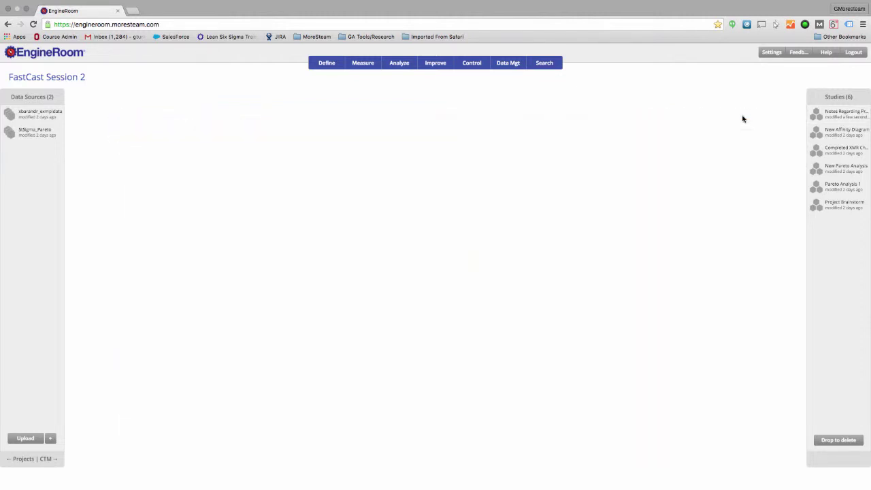
click(847, 114)
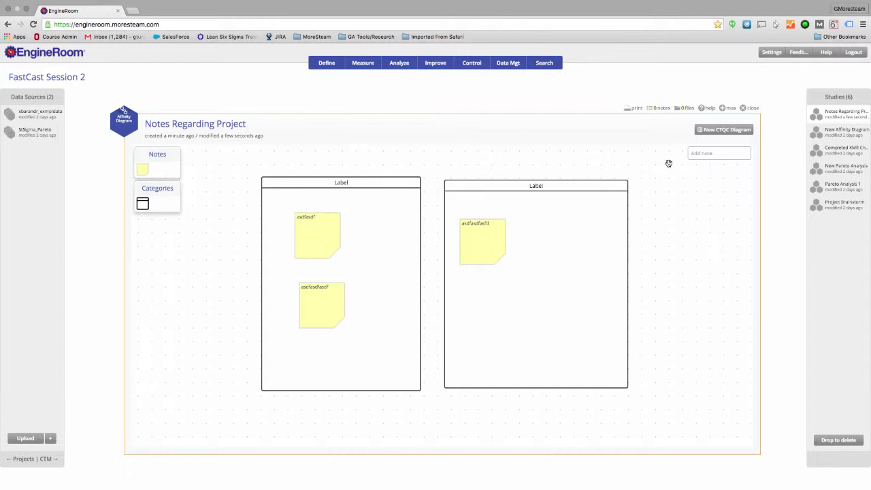
click(745, 108)
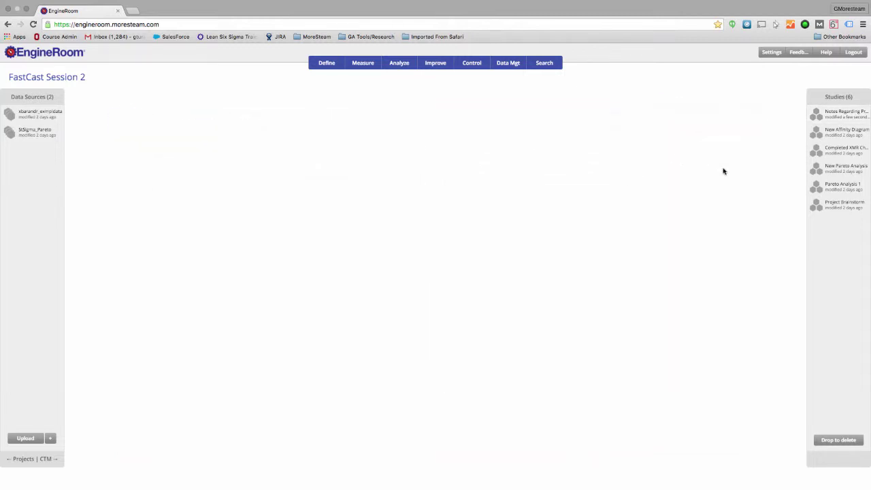
Reopen the Completed XMR Chart study and change the chart title to "asdfasdfasdfasdf" in a slightly smaller font
click(832, 151)
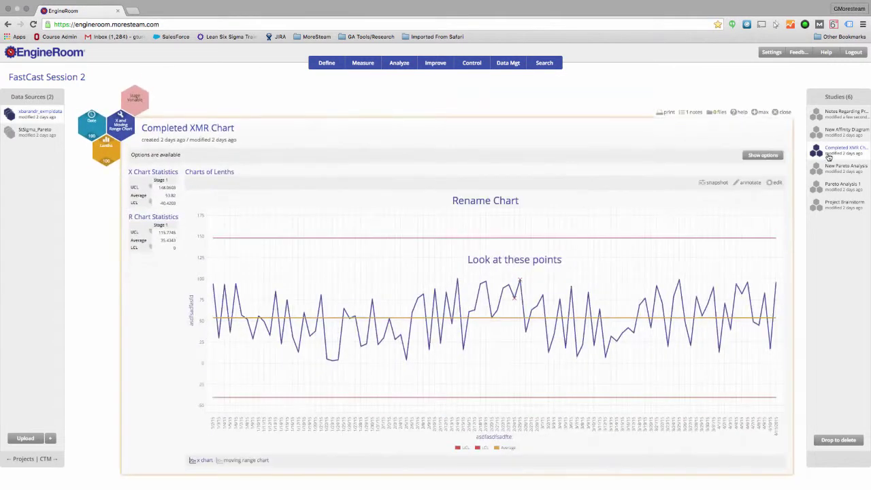
drag(130, 130, 115, 118)
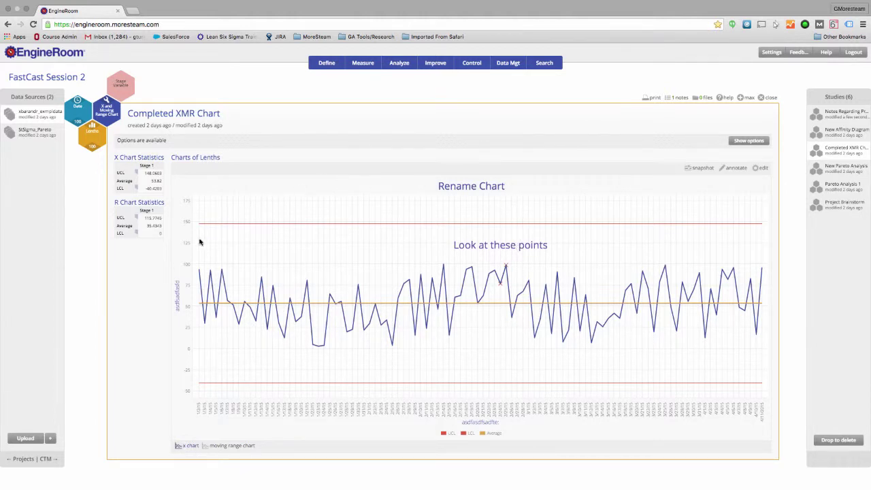
click(463, 186)
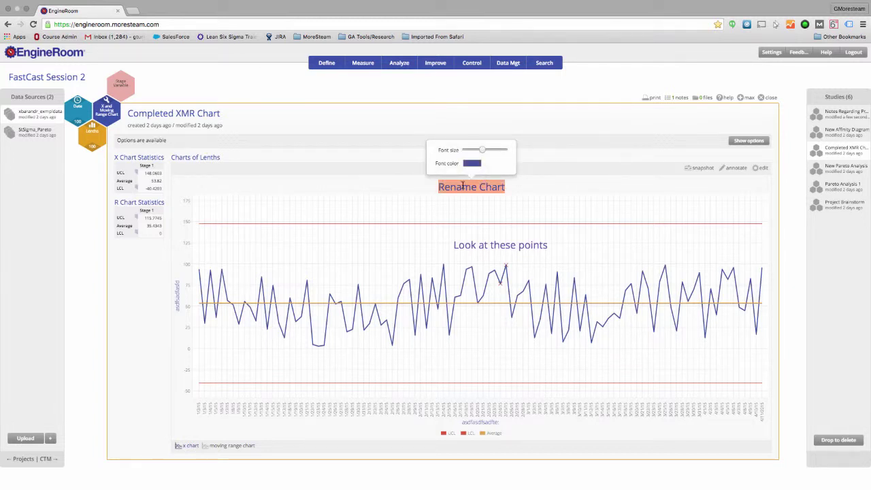
text(asdfasdfasdfasdf)
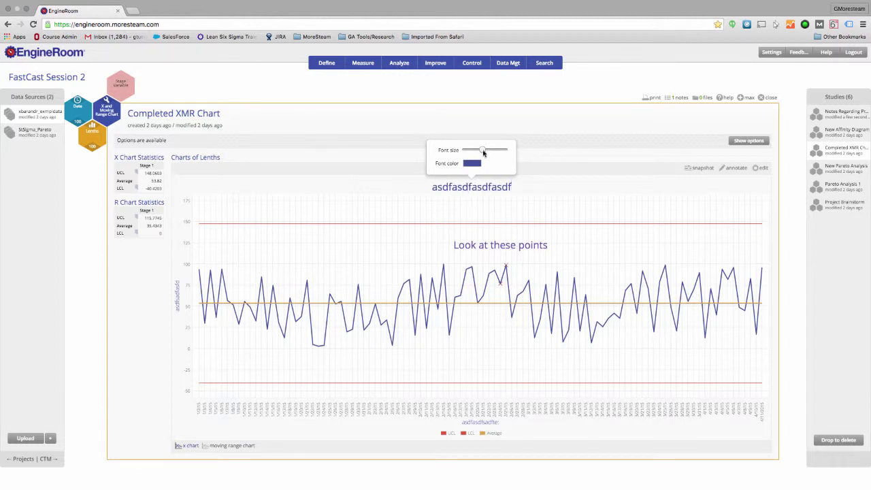
drag(483, 149, 486, 151)
click(474, 163)
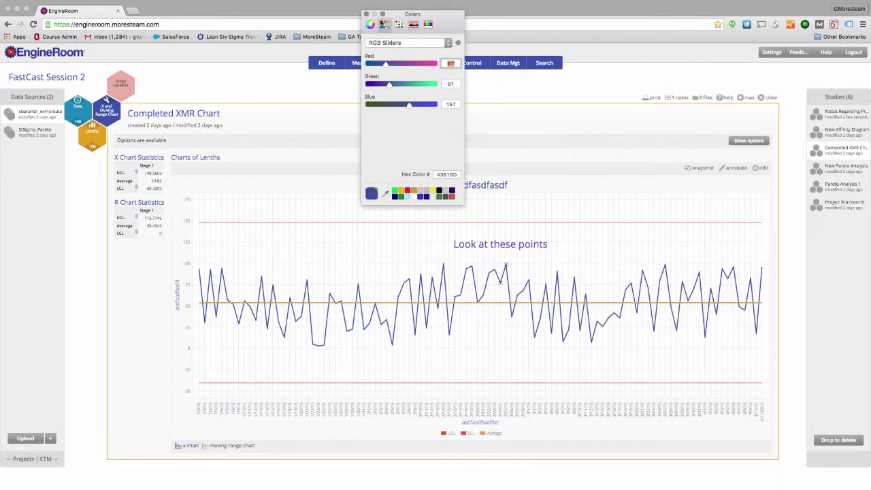
click(365, 14)
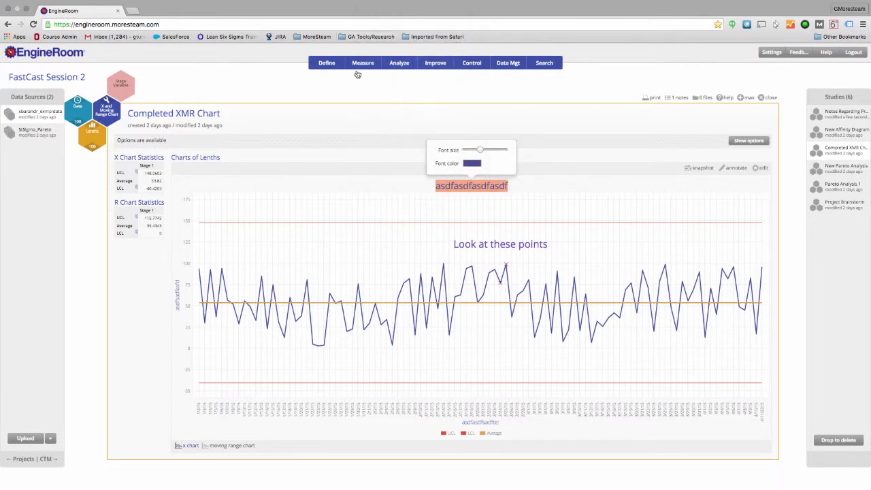
Change the vertical axis label to "asdfasdf" and the horizontal axis label to "asdfasdfafd", with a larger font for the horizontal one
click(177, 297)
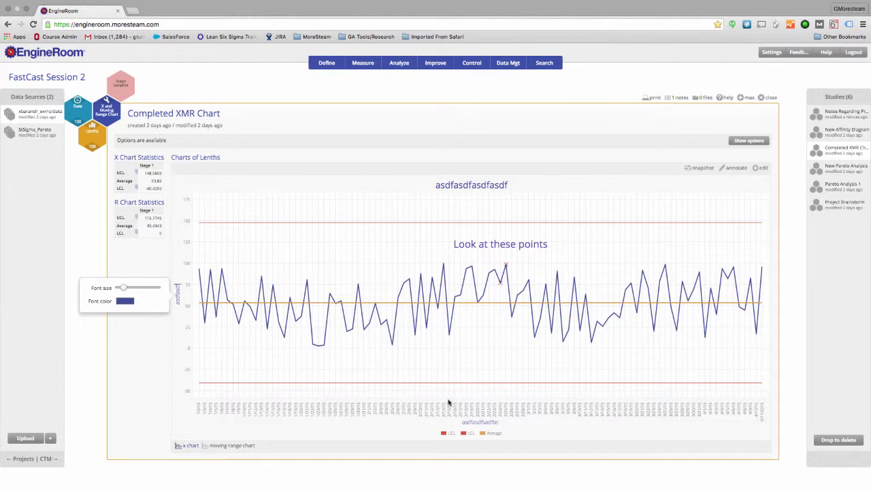
click(484, 422)
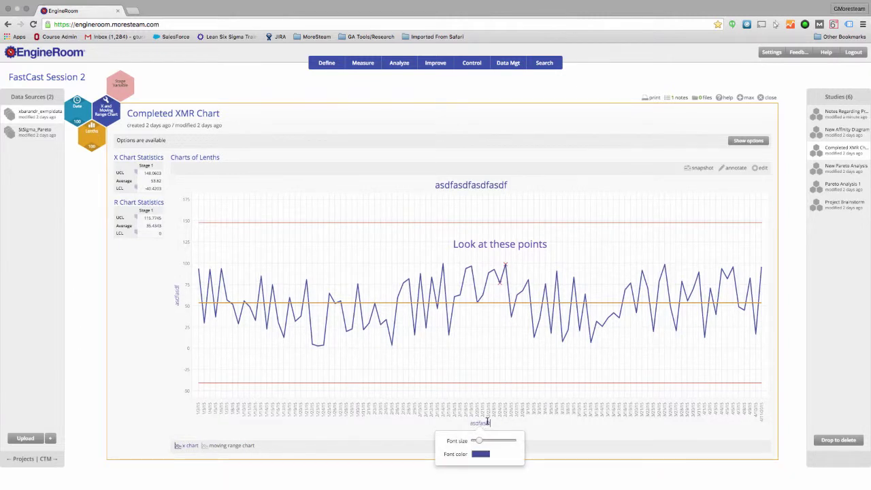
drag(480, 440, 502, 444)
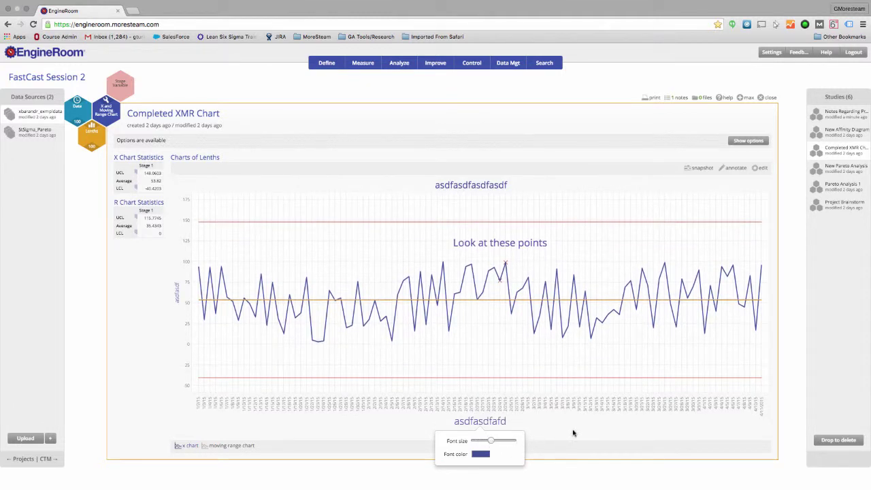
click(590, 433)
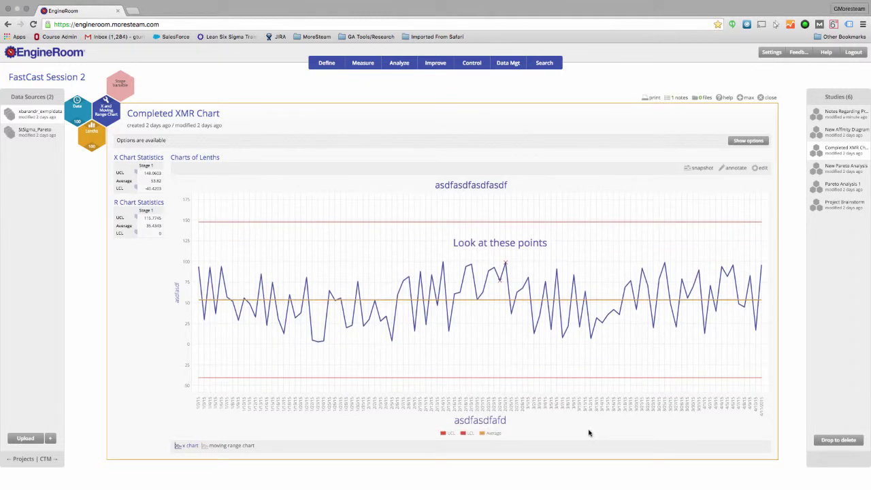
Move and shrink the Completed XMR Chart study window, and open the chart's axis and data series preferences
click(111, 112)
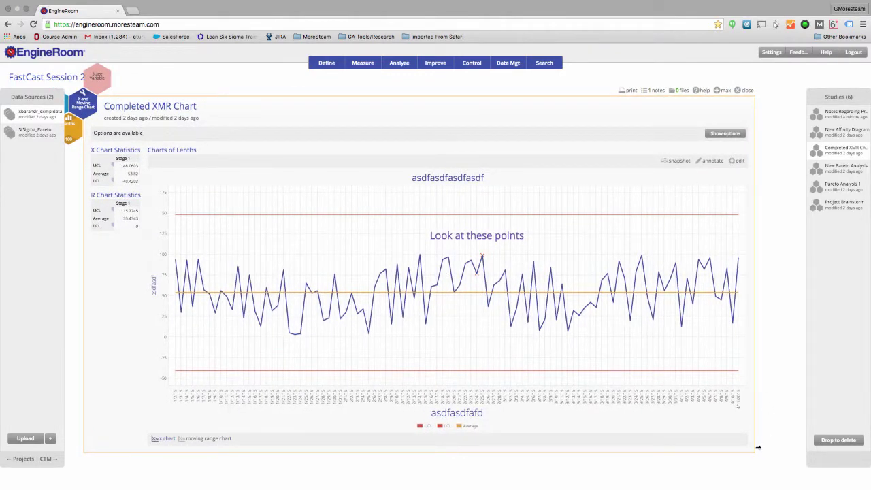
drag(758, 448, 590, 423)
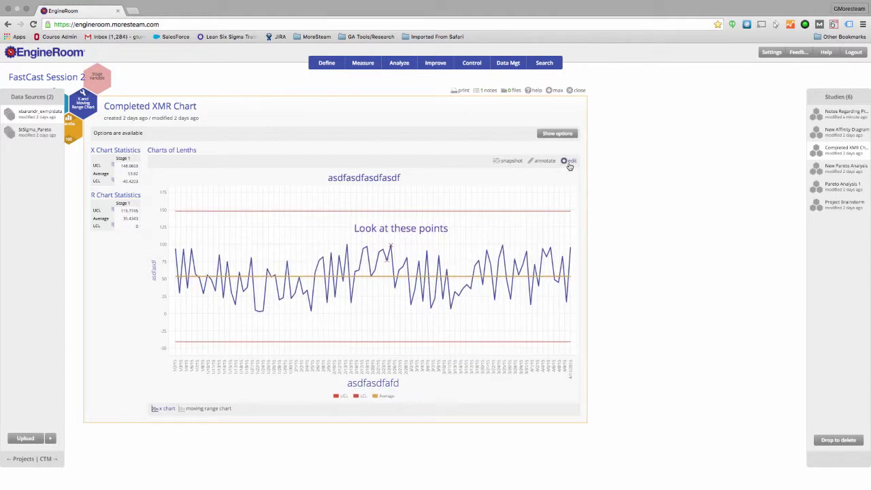
click(569, 162)
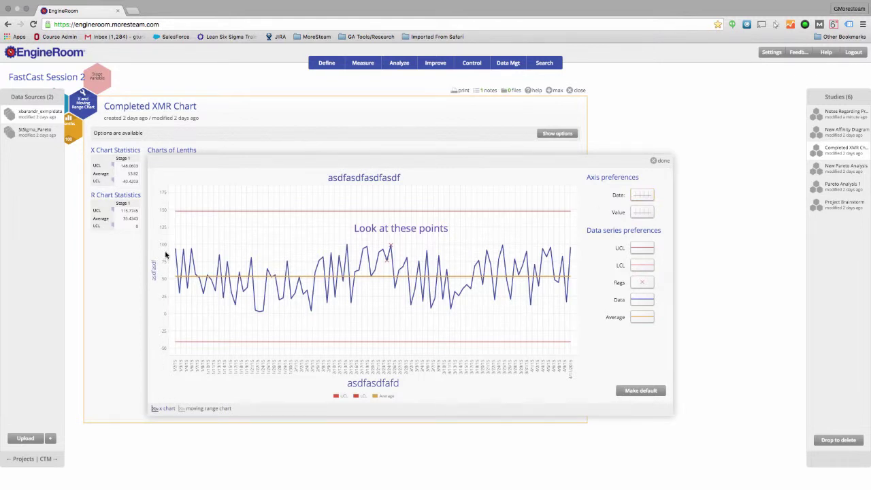
Override the defaults for the UCL line, making it thicker and coloring it dark blue (1D19A3)
click(642, 250)
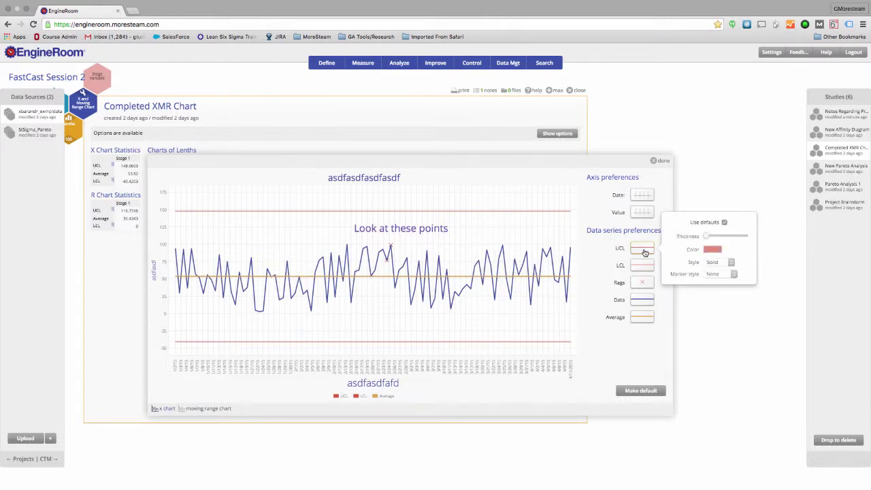
click(725, 222)
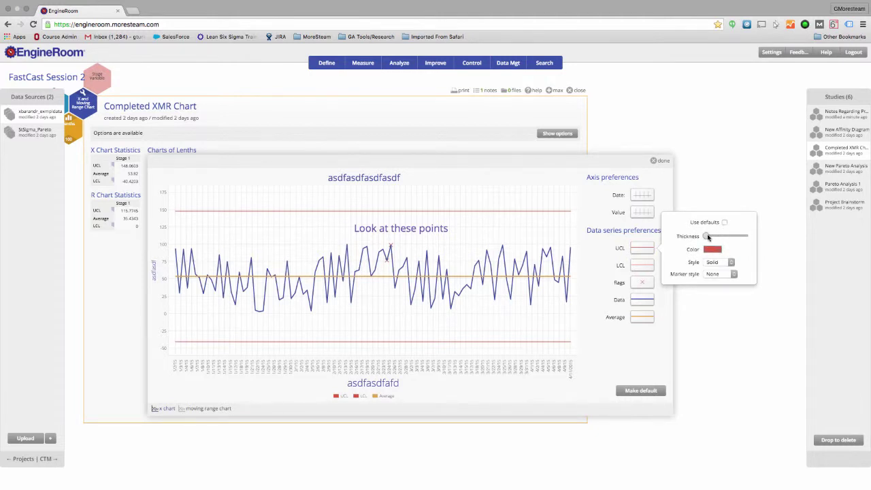
drag(708, 236, 724, 236)
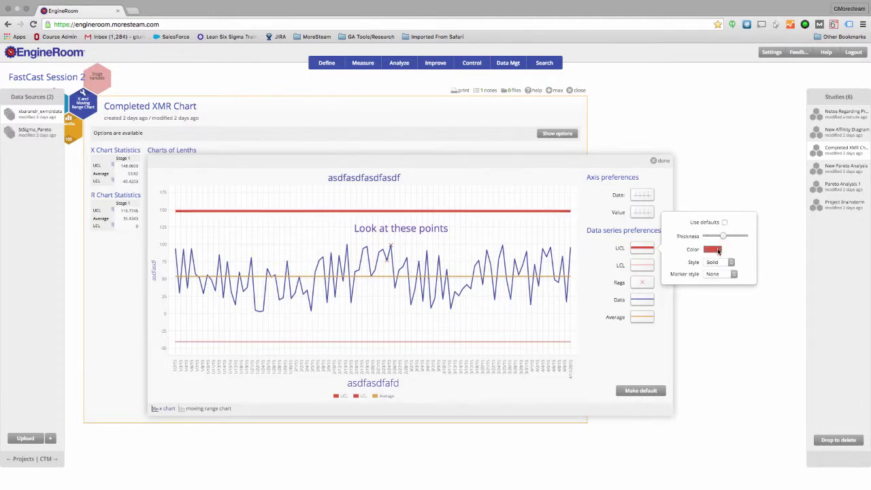
click(712, 250)
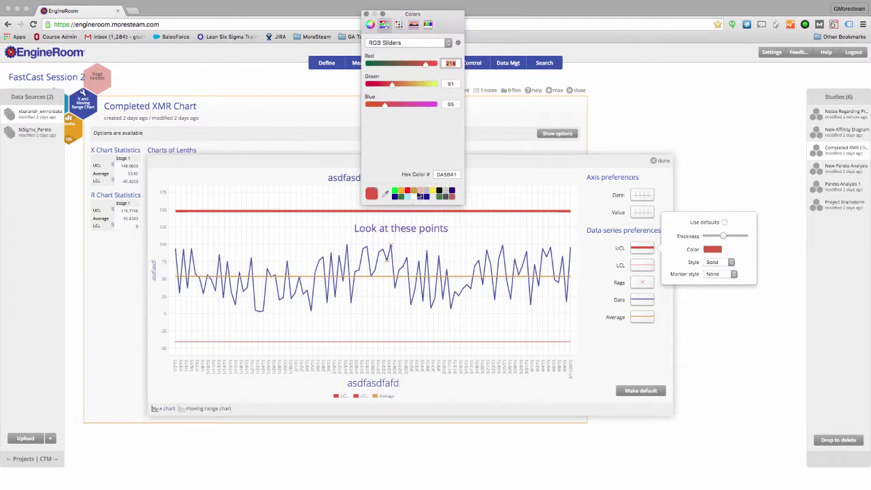
click(423, 197)
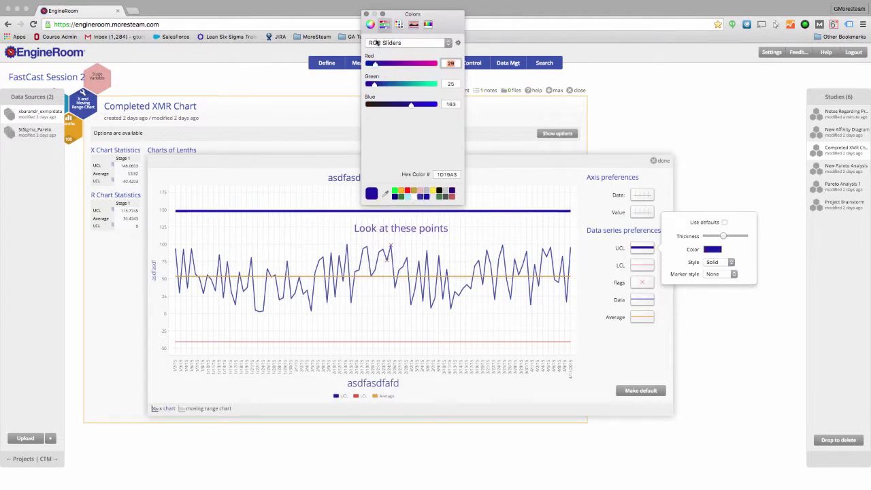
click(367, 13)
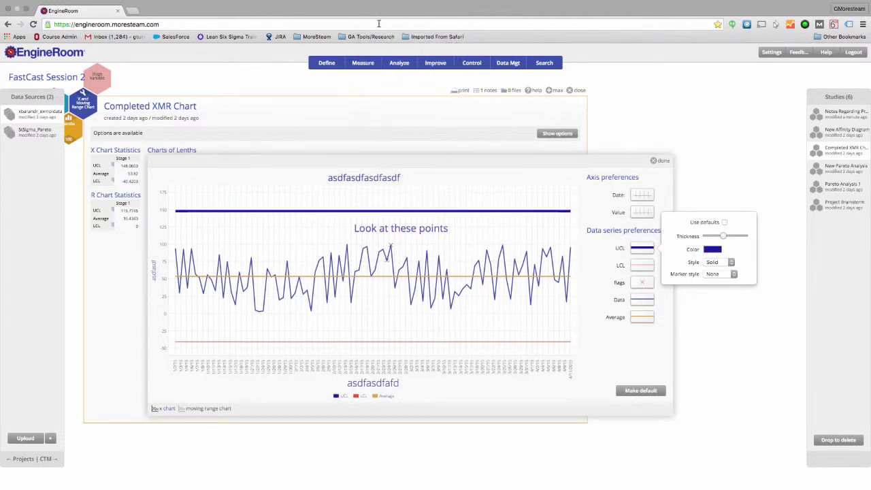
Set the UCL line style to Dashed, keep its marker style at None, and finish editing the chart
click(730, 263)
click(730, 270)
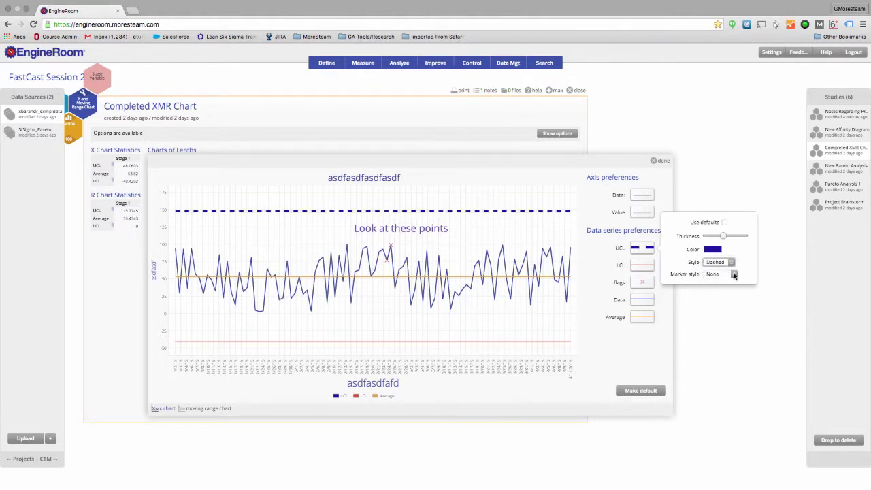
click(734, 274)
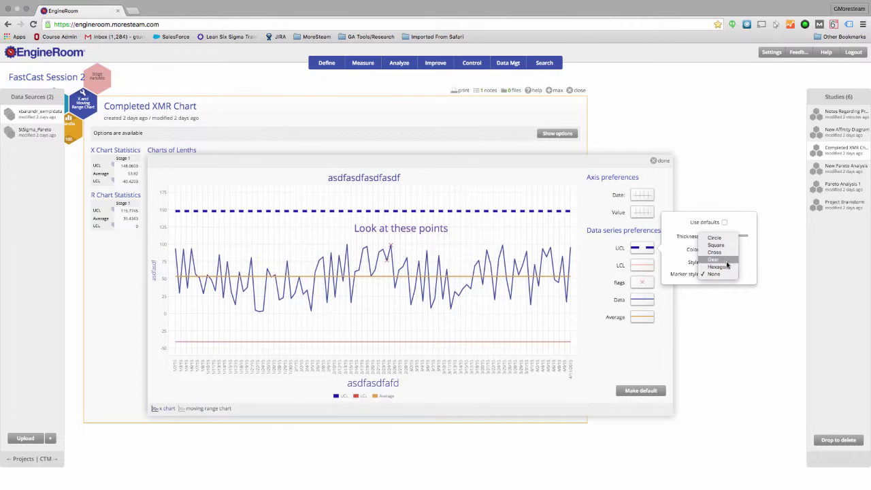
click(745, 257)
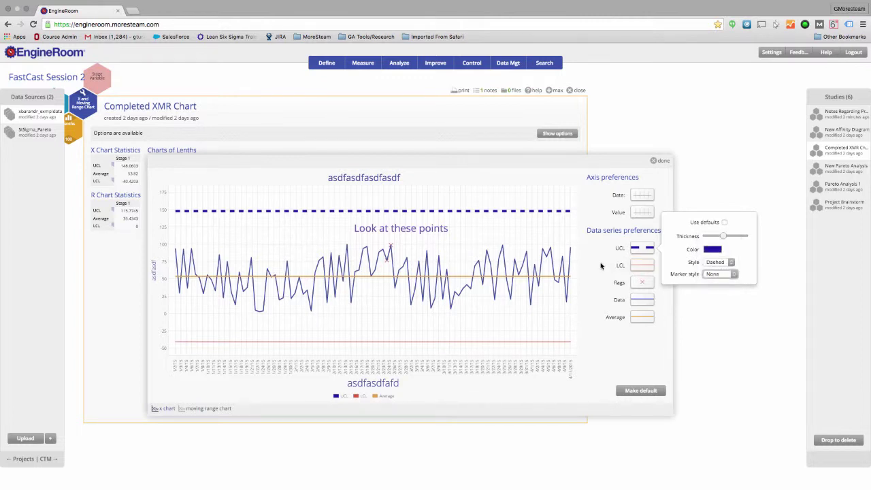
click(600, 266)
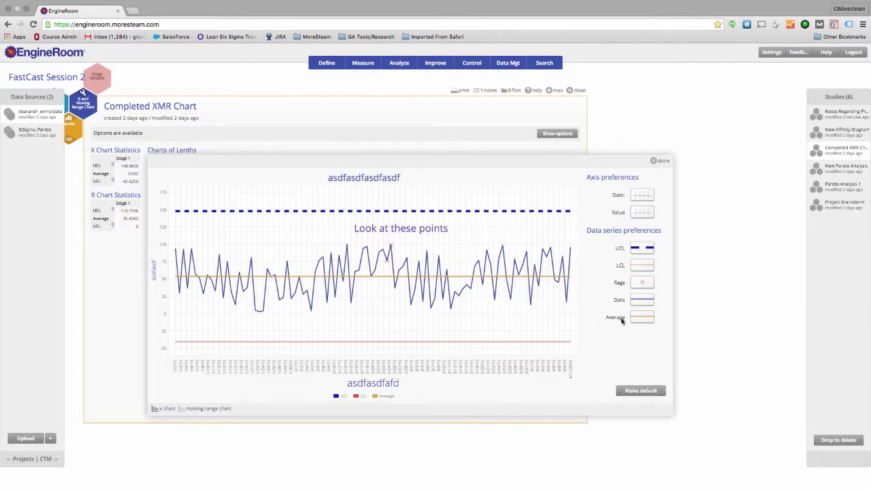
click(662, 161)
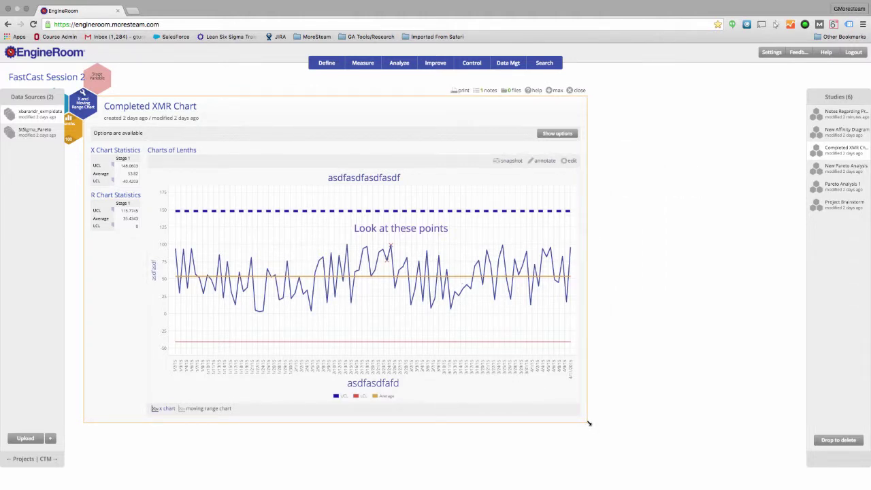
Enlarge the study window and save a snapshot of the chart as an image named "download" in the Downloads folder
drag(589, 423, 778, 462)
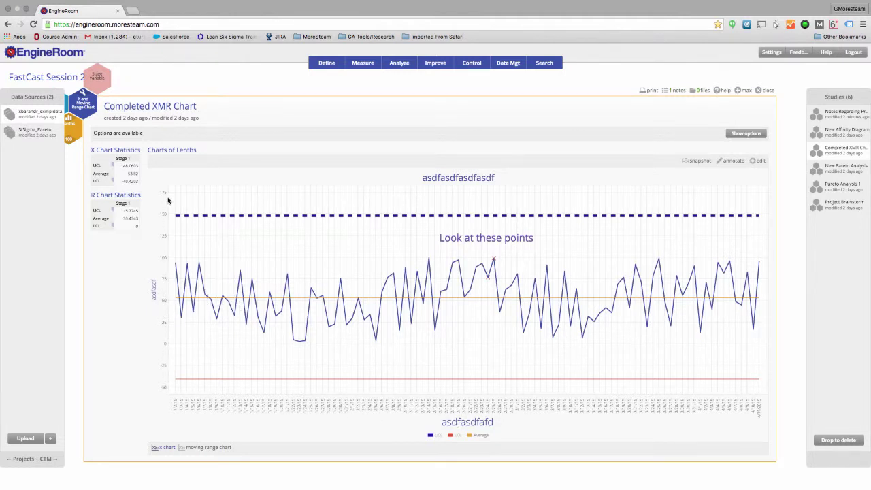
click(697, 162)
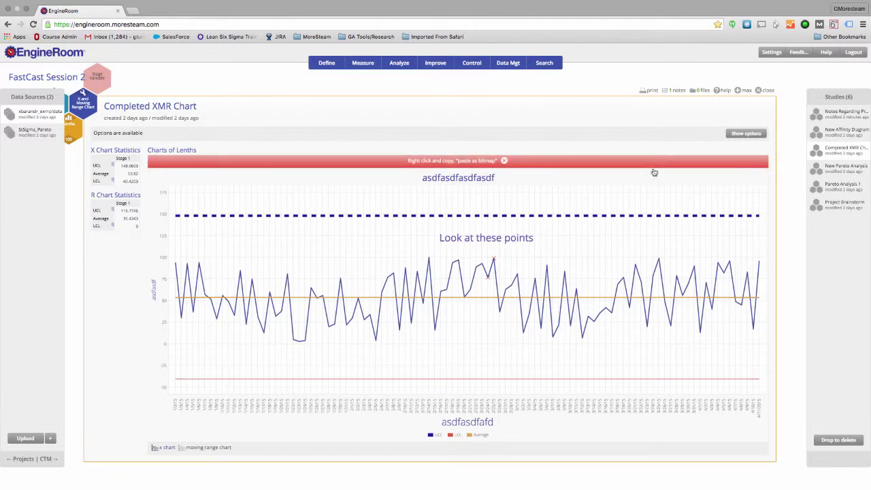
right_click(368, 237)
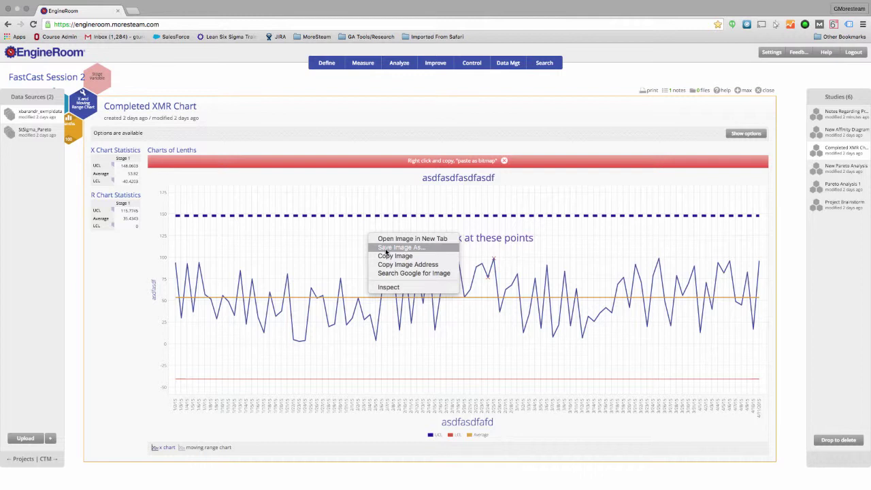
click(386, 248)
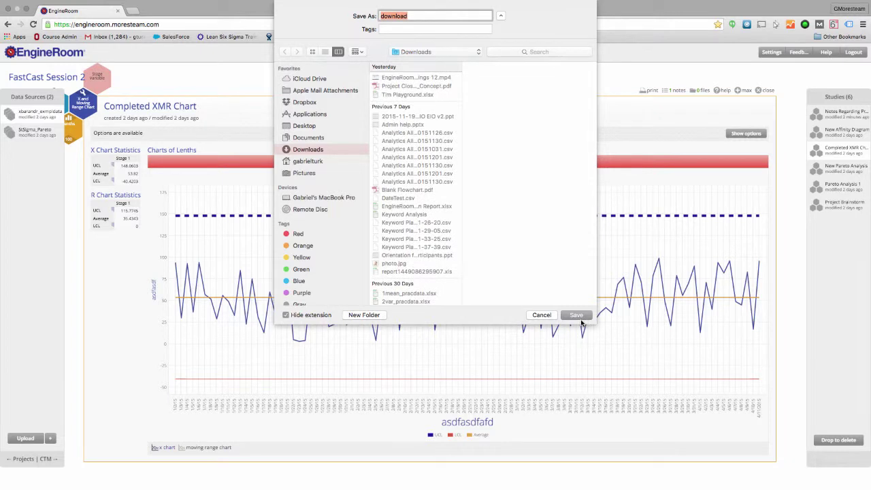
click(581, 319)
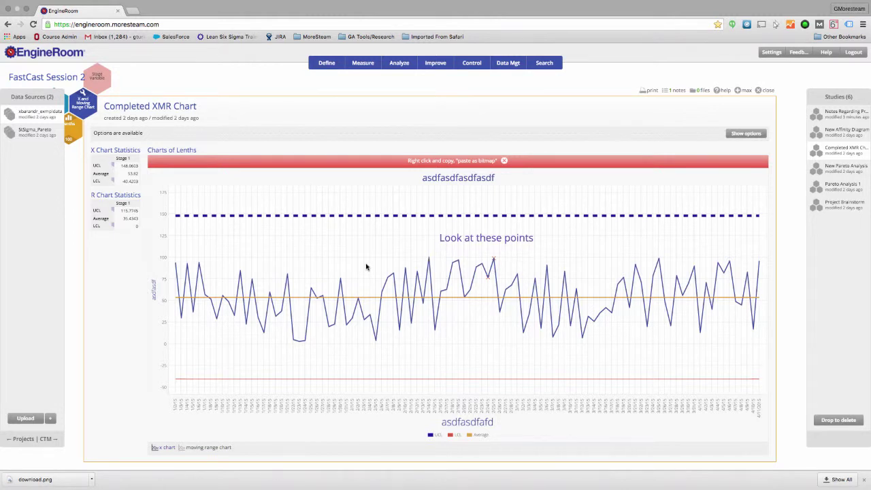
click(504, 161)
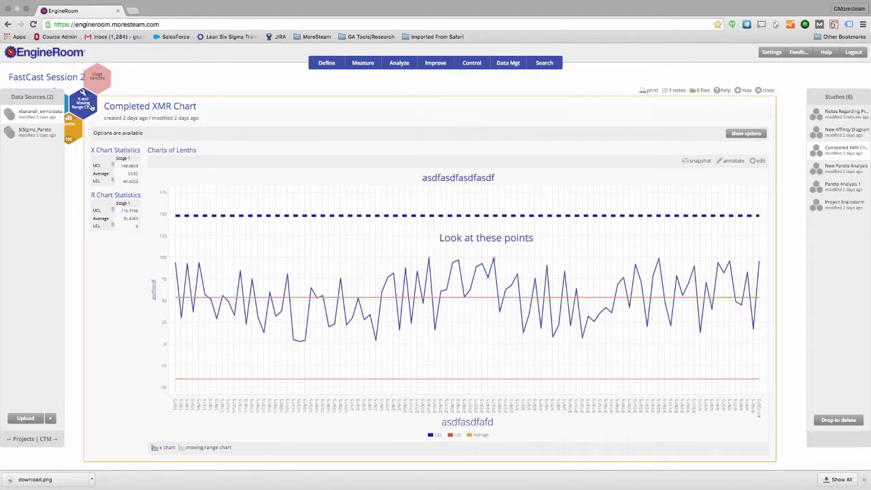
Turn off the X chart test for 9 points in a row on the same side of the center line and save the options
drag(94, 108, 113, 105)
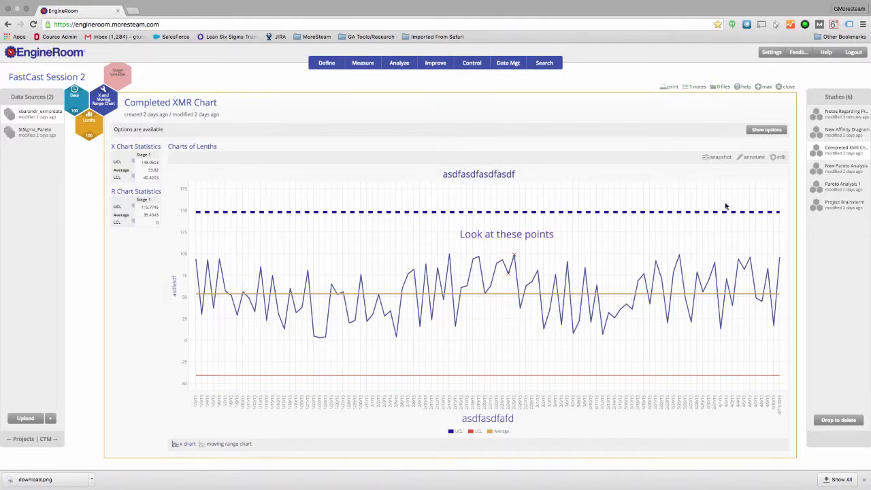
click(772, 133)
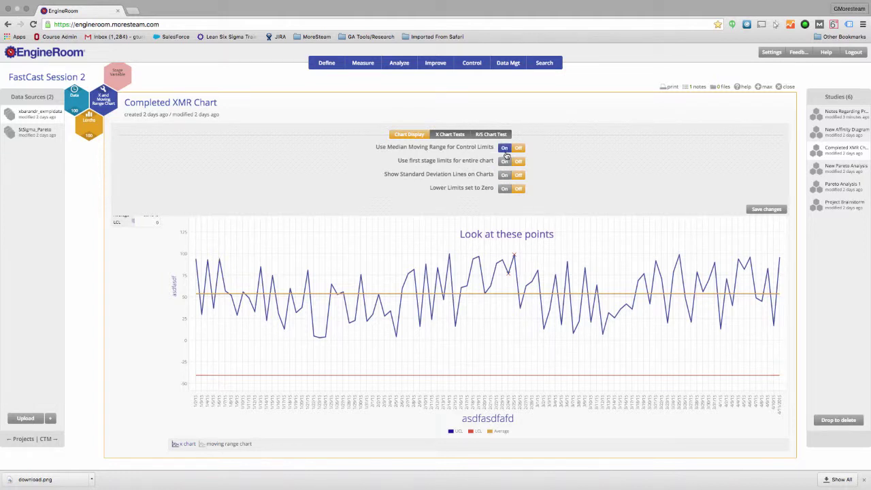
click(457, 139)
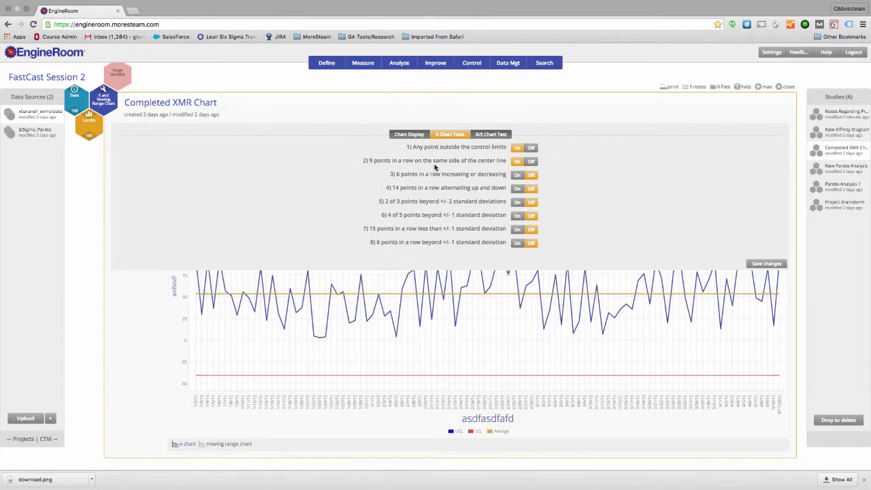
click(519, 162)
click(530, 163)
mouse_move(470, 286)
click(760, 265)
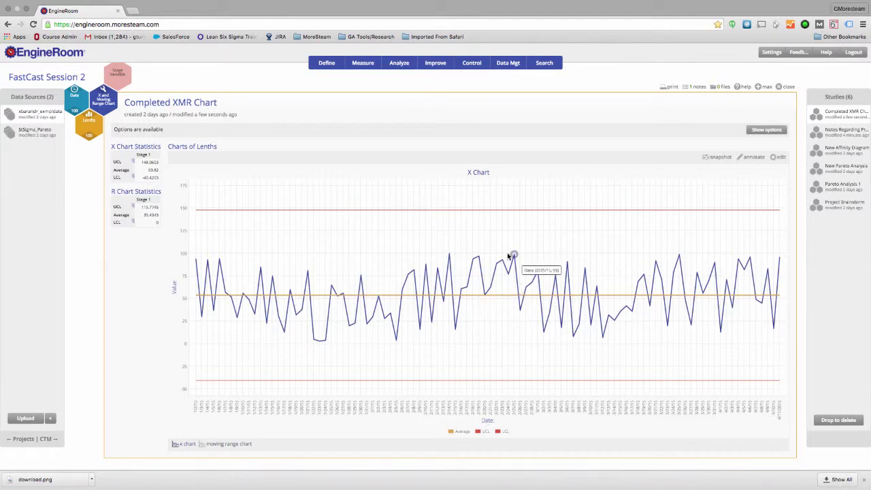
View the study's attached files area, browse for a file without attaching one, and return to the chart results
mouse_move(501, 262)
click(721, 87)
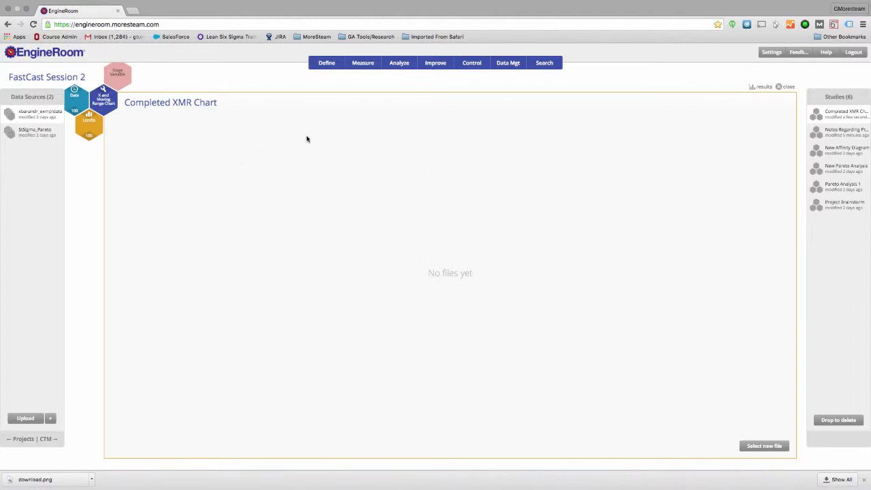
click(763, 447)
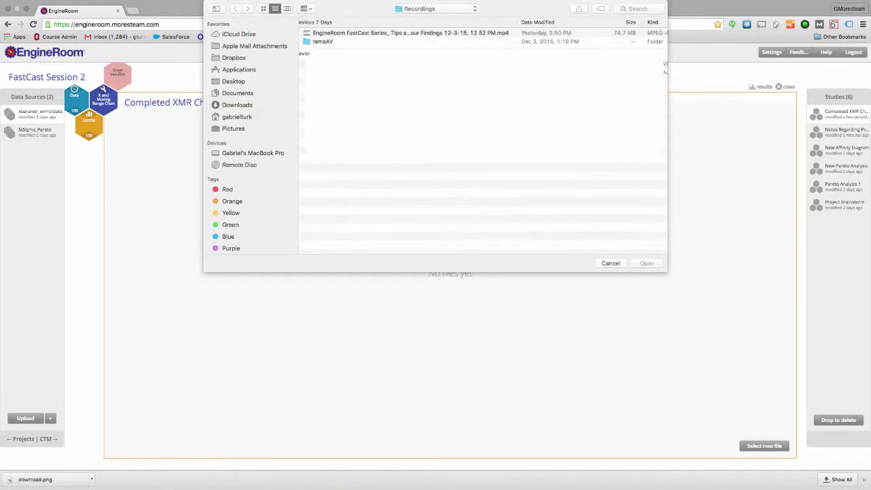
click(610, 263)
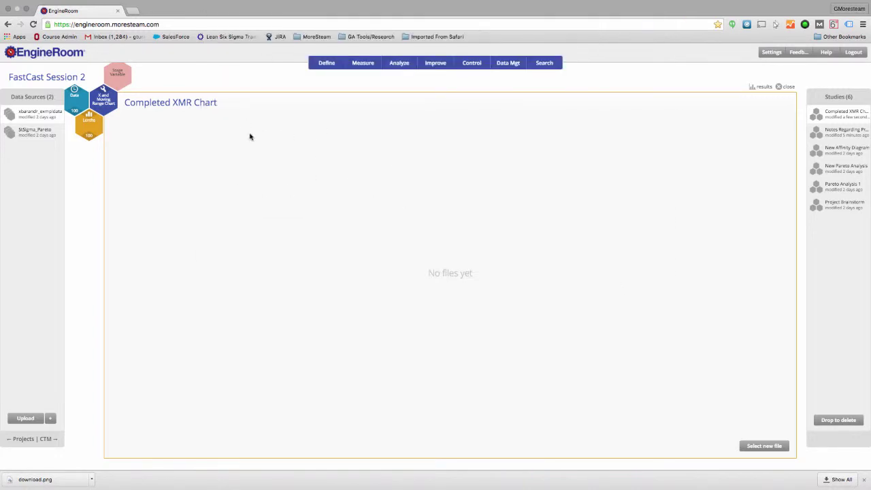
click(761, 87)
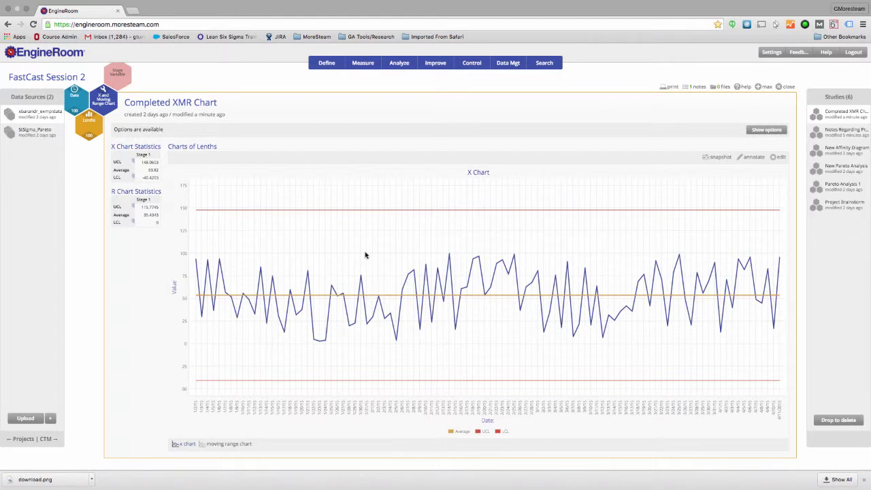
Preview the Completed XMR Chart printout with one and two charts per page and in landscape orientation, without printing
click(671, 88)
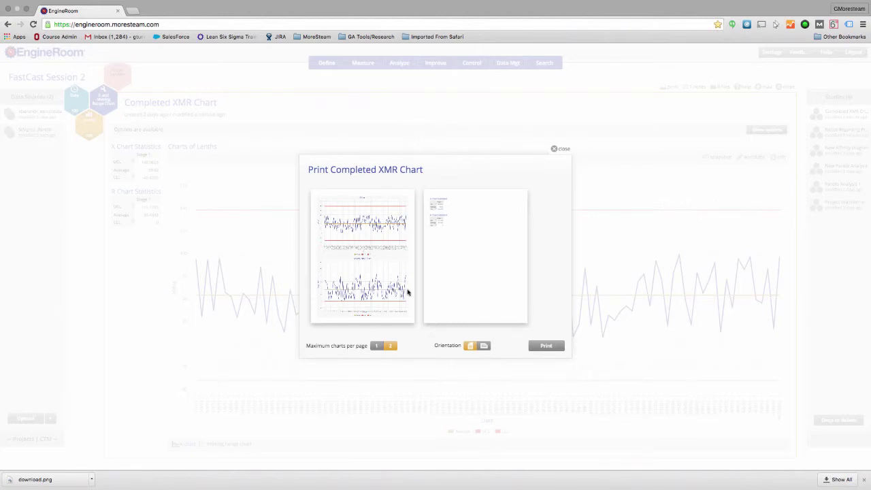
click(380, 347)
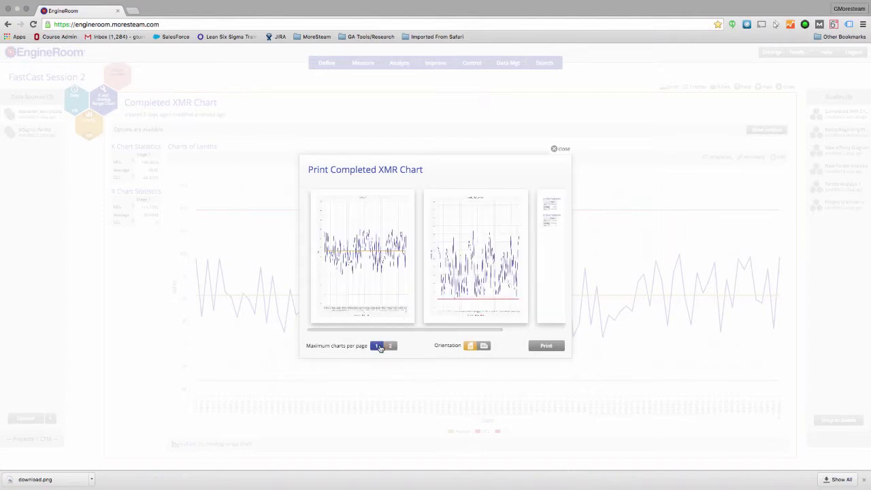
click(390, 346)
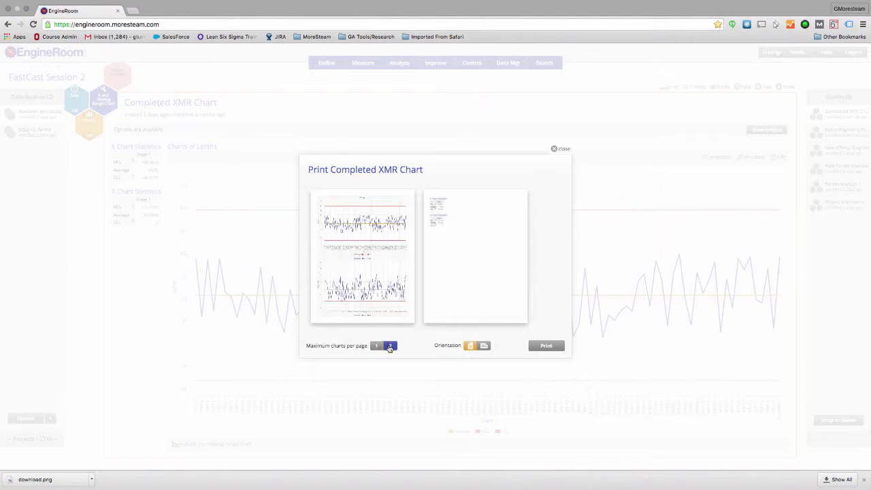
click(479, 348)
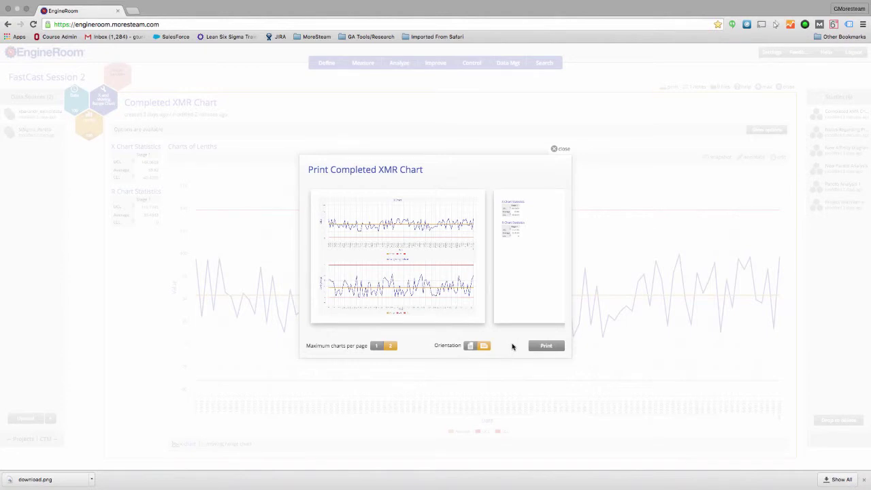
click(555, 149)
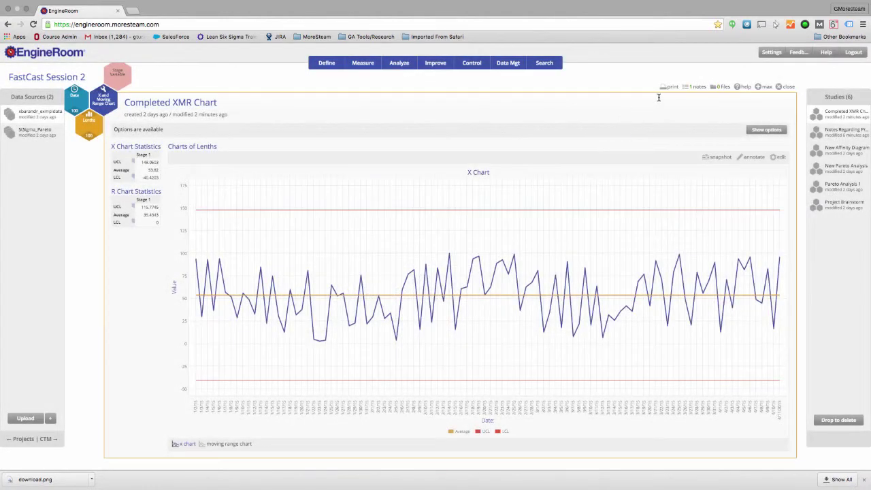
click(670, 88)
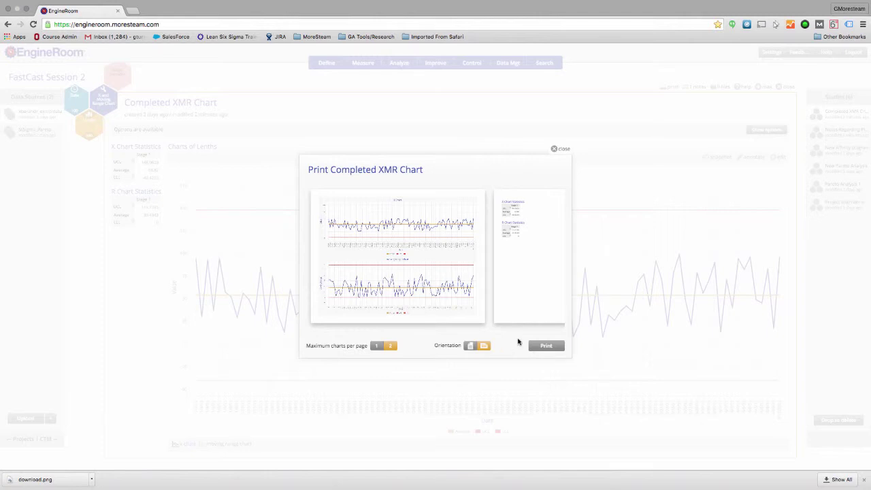
click(555, 149)
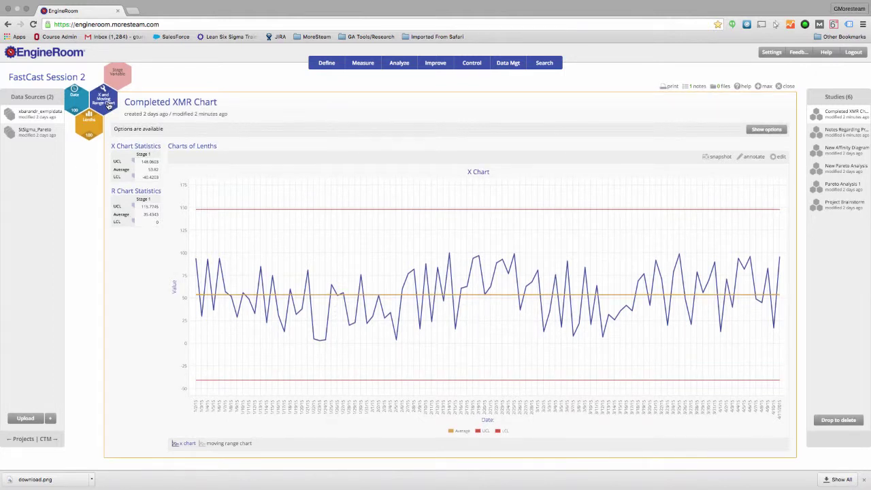
Collapse the Completed XMR Chart, New Pareto Analysis and Pareto Analysis 1 studies to hexagons and stack them in a column on the workspace
click(107, 104)
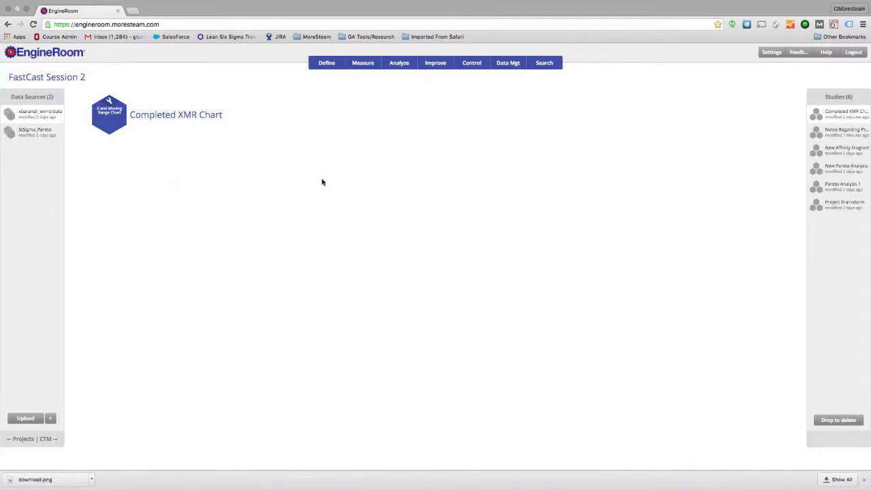
drag(127, 120, 122, 161)
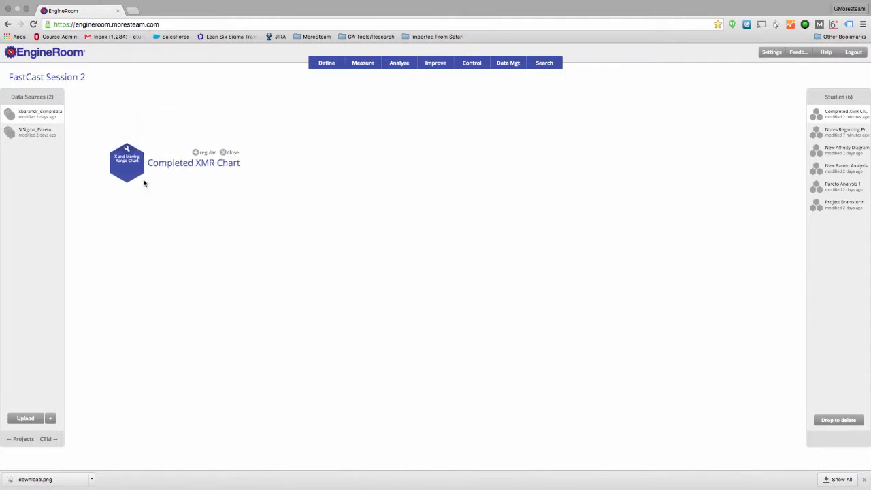
click(847, 168)
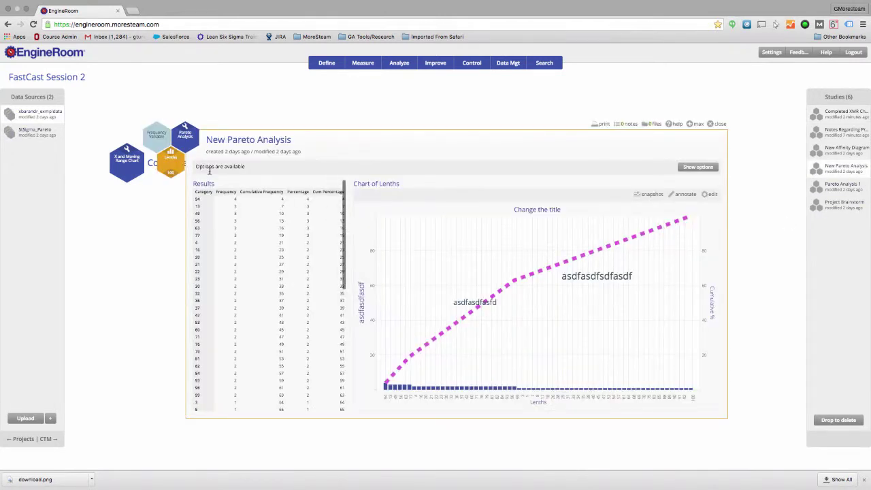
click(187, 141)
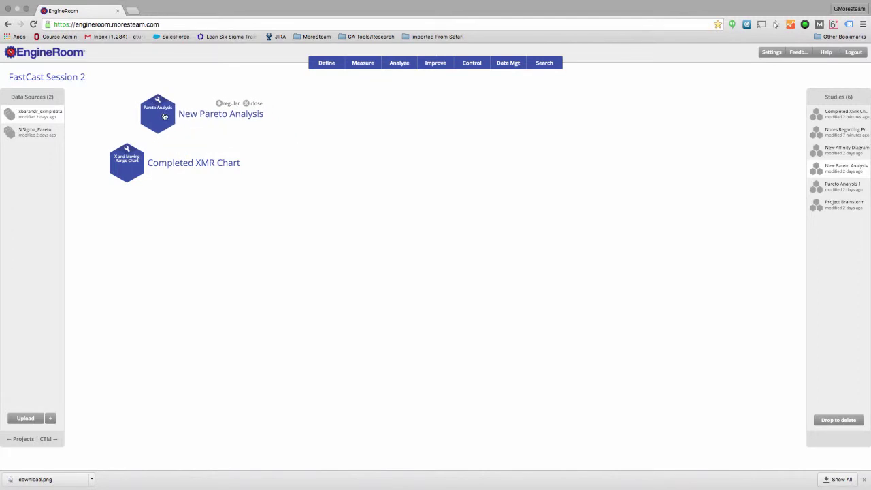
click(854, 190)
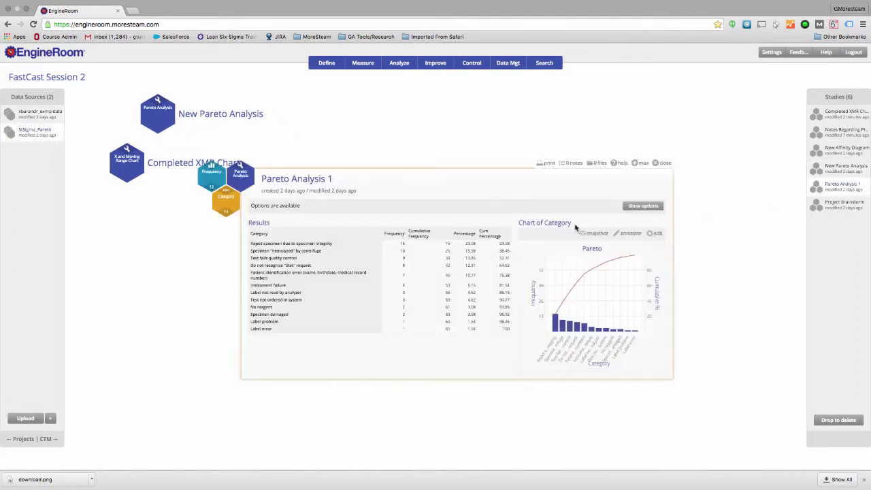
click(239, 176)
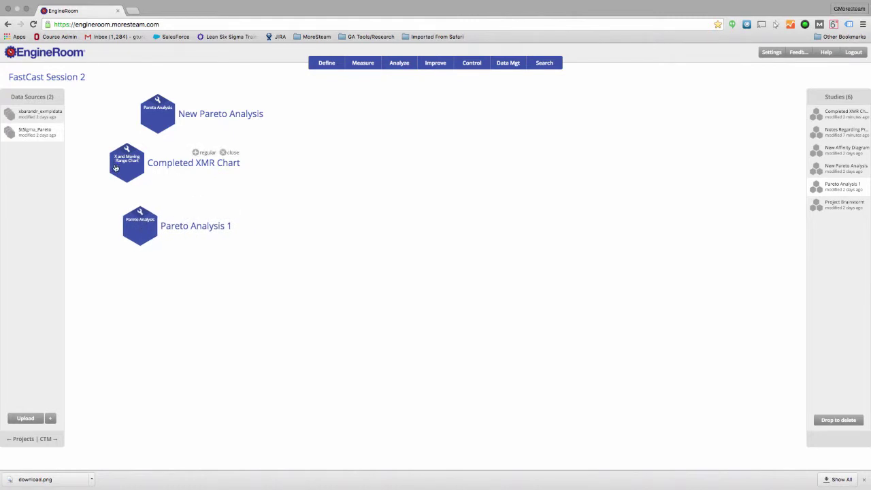
drag(138, 178, 152, 212)
drag(160, 129, 143, 162)
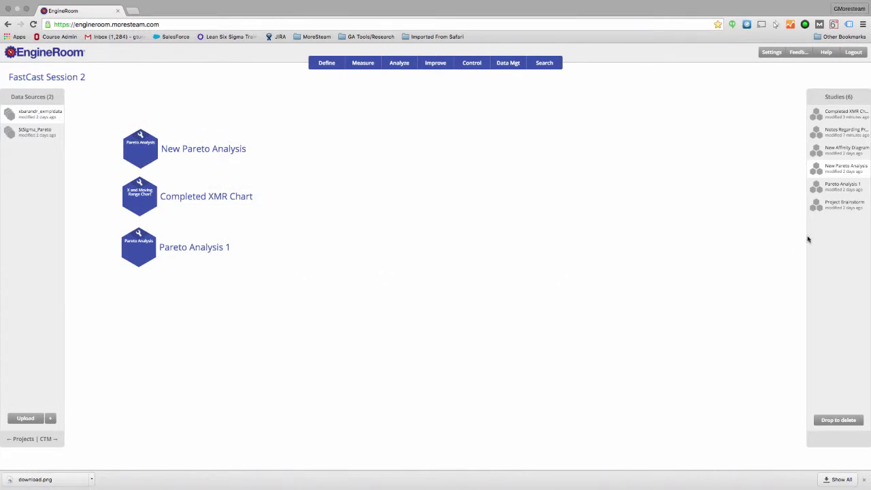
Add the Project Brainstorm study collapsed above the stack, and briefly expand and collapse New Pareto Analysis
click(849, 205)
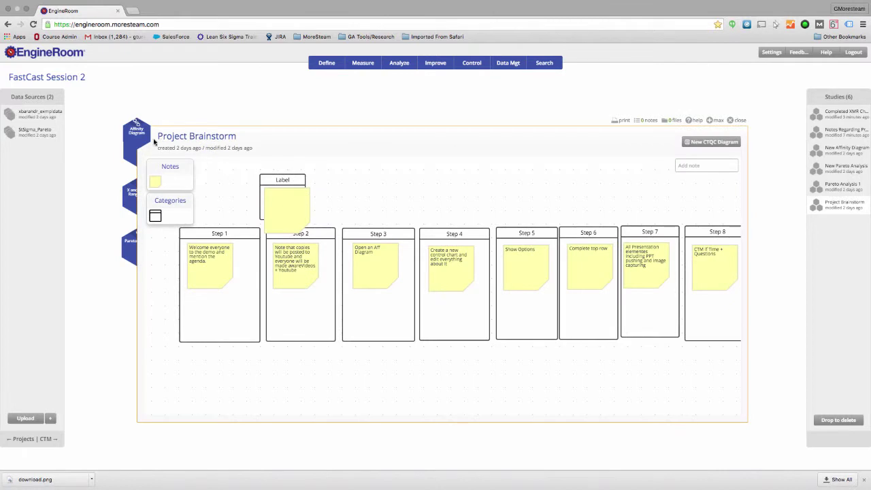
click(141, 134)
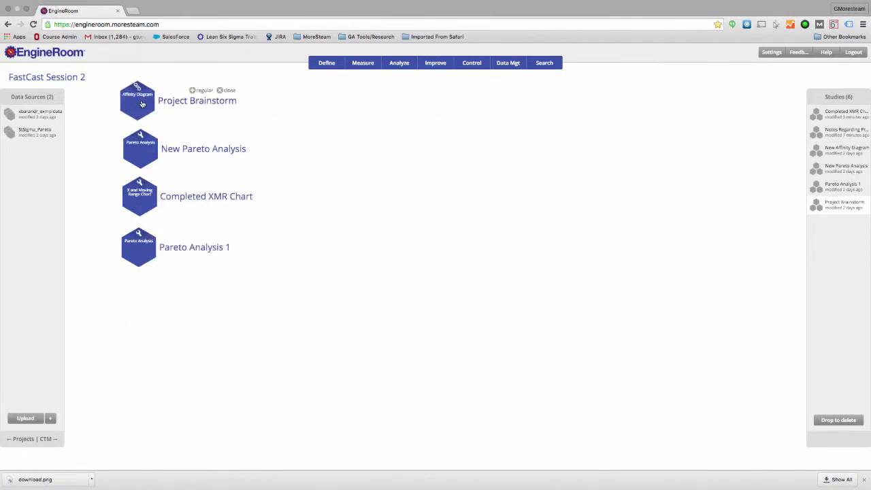
click(140, 147)
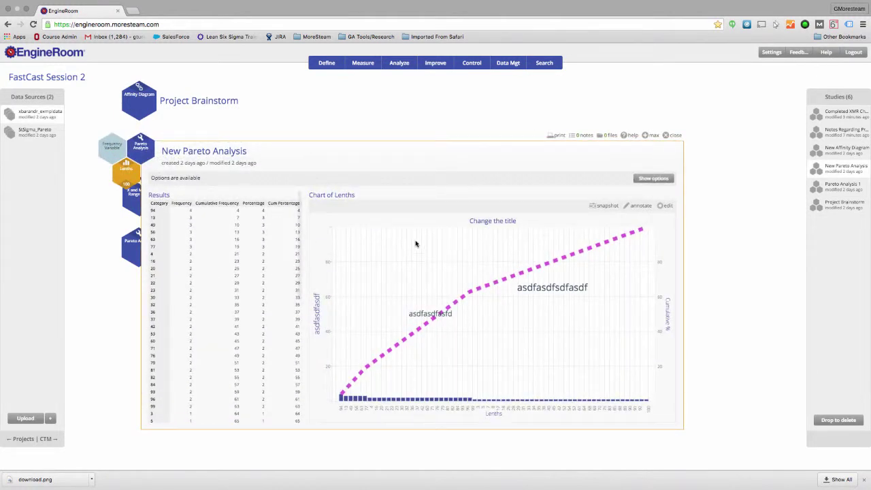
click(141, 154)
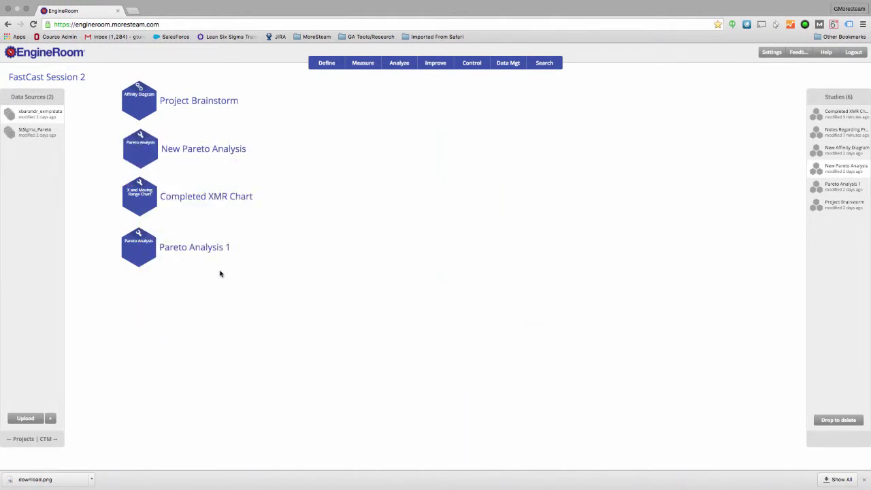
Switch to the critical thought map workspace and start a map with the Define question "Who are the customers?", placed near the canvas's upper-left area
click(48, 440)
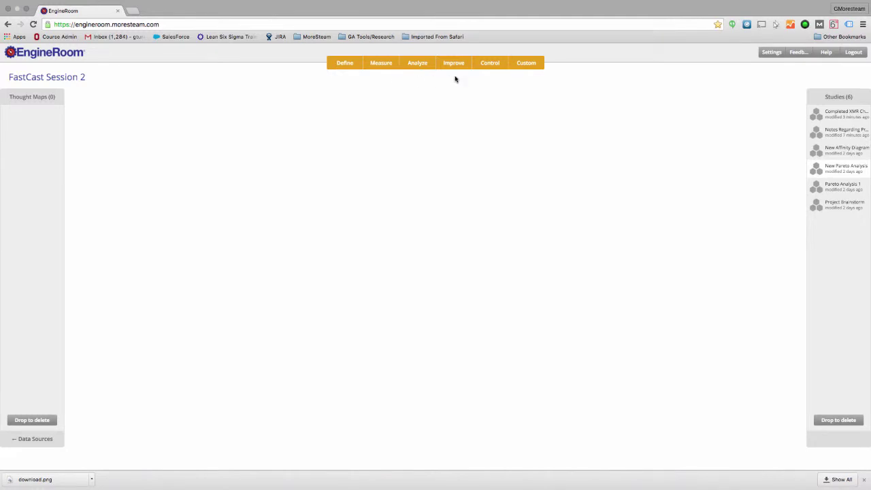
click(347, 65)
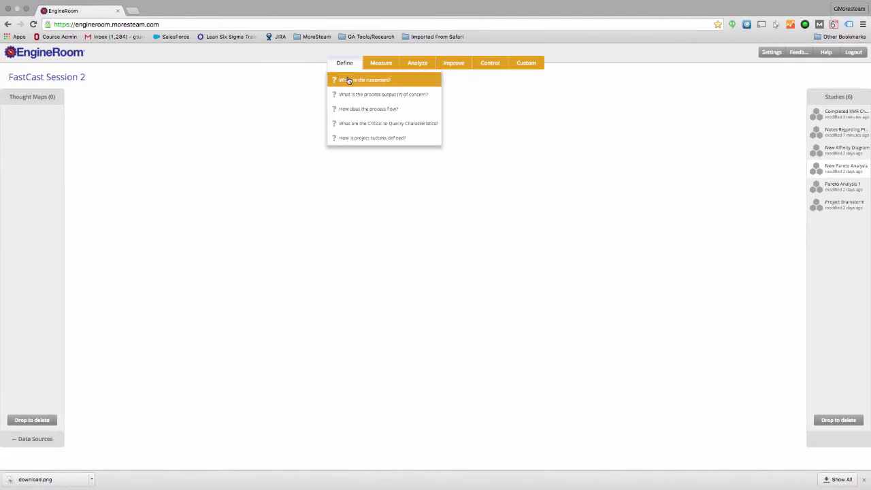
click(350, 80)
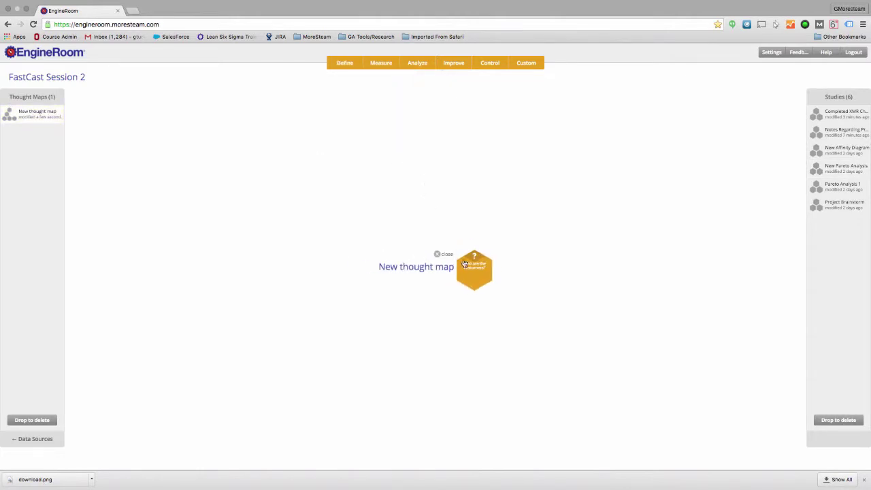
drag(466, 268, 202, 148)
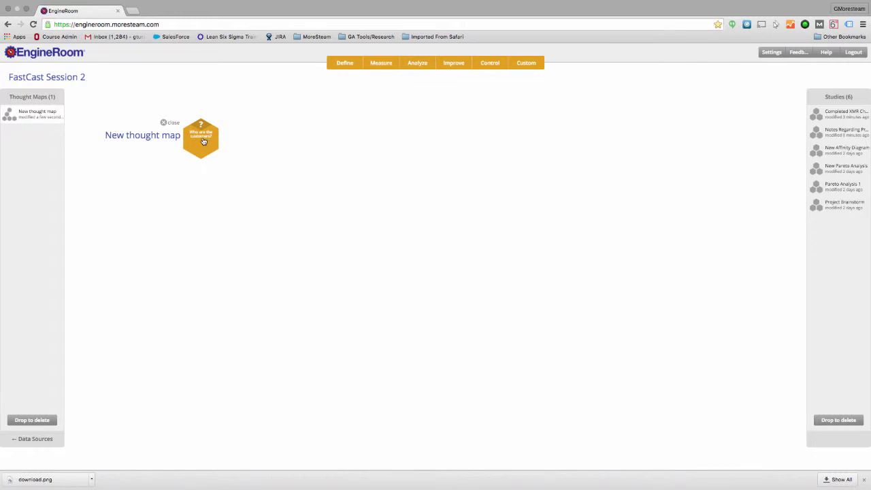
drag(207, 141, 191, 140)
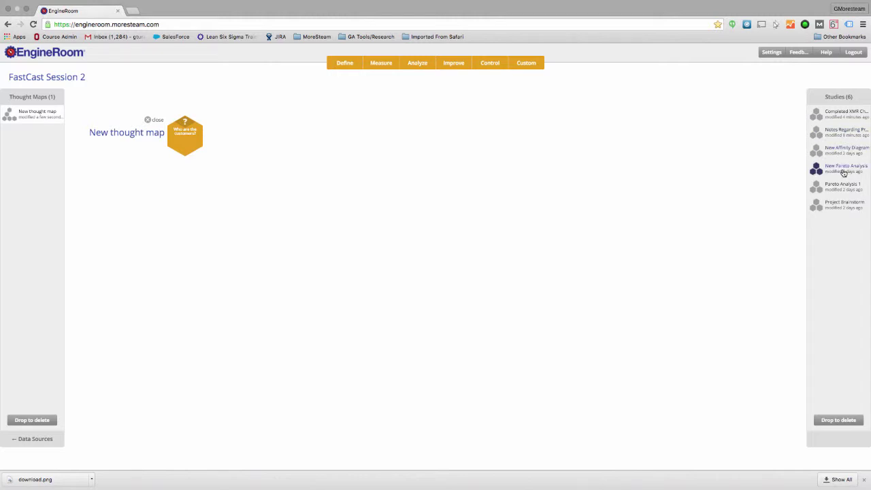
Chain the Completed XMR Chart and New Affinity Diagram studies to the question, and attach a custom new answer above it
drag(844, 119, 212, 139)
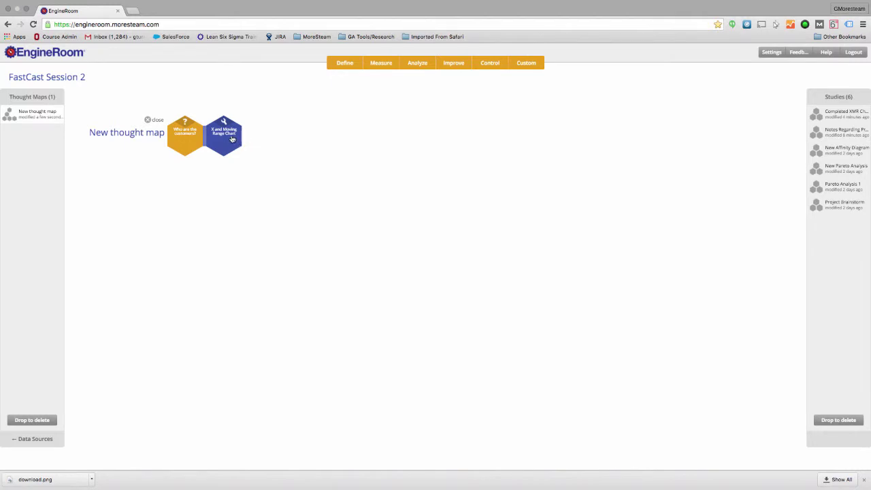
drag(816, 151, 246, 181)
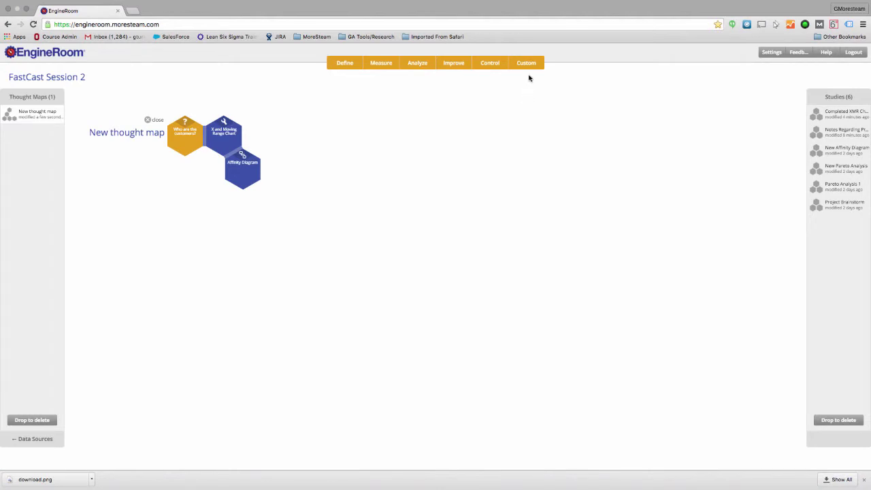
mouse_move(526, 68)
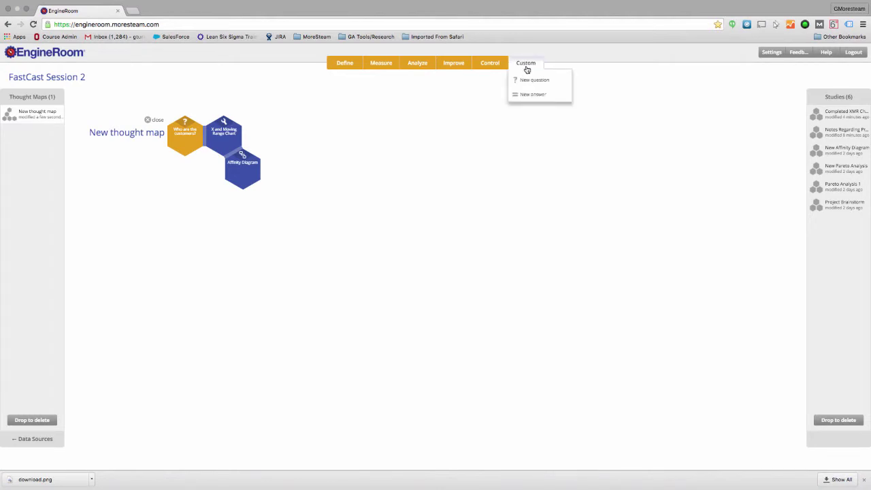
click(534, 99)
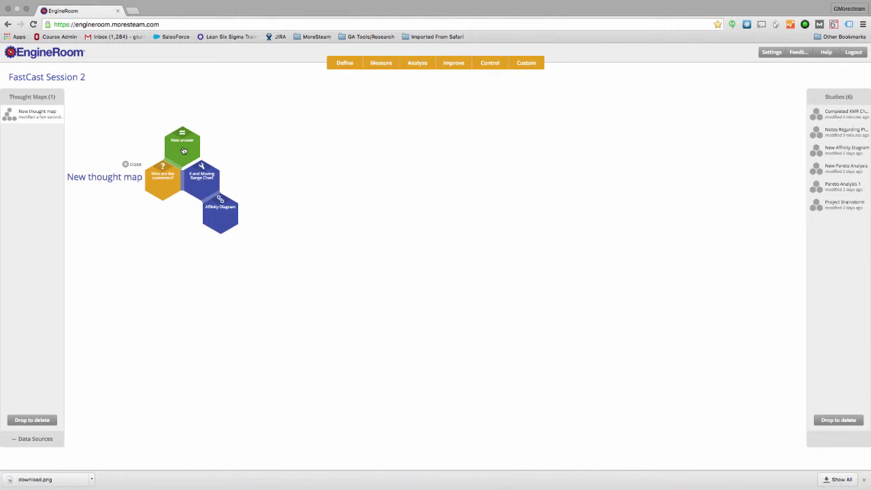
Add the note "Type Notes Here" to the green New answer hexagon and close its notes
click(183, 151)
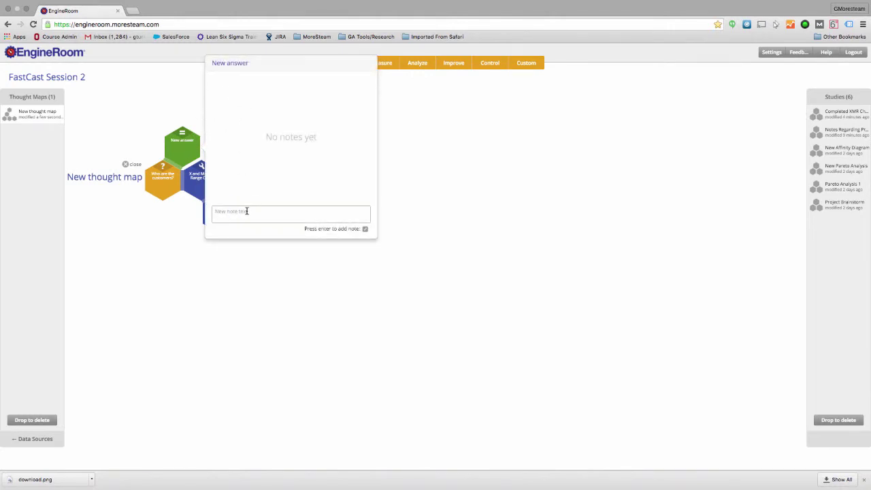
text(Type Notes Here)
key(Return)
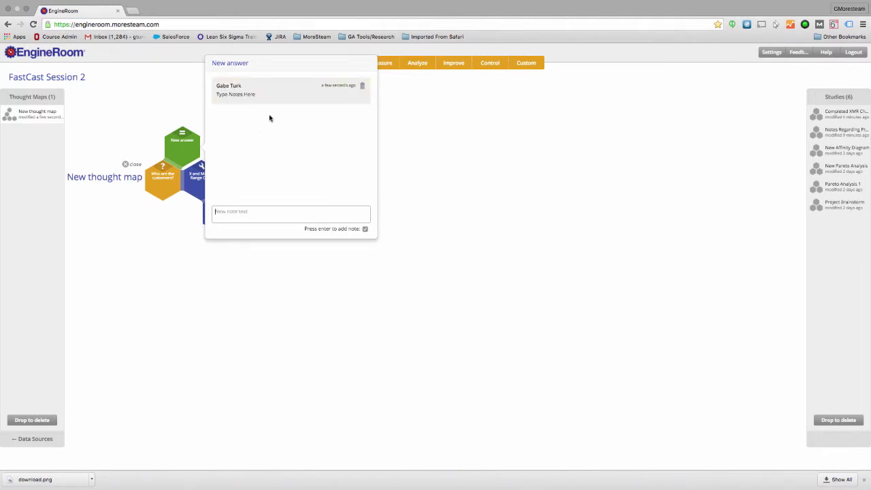
click(183, 152)
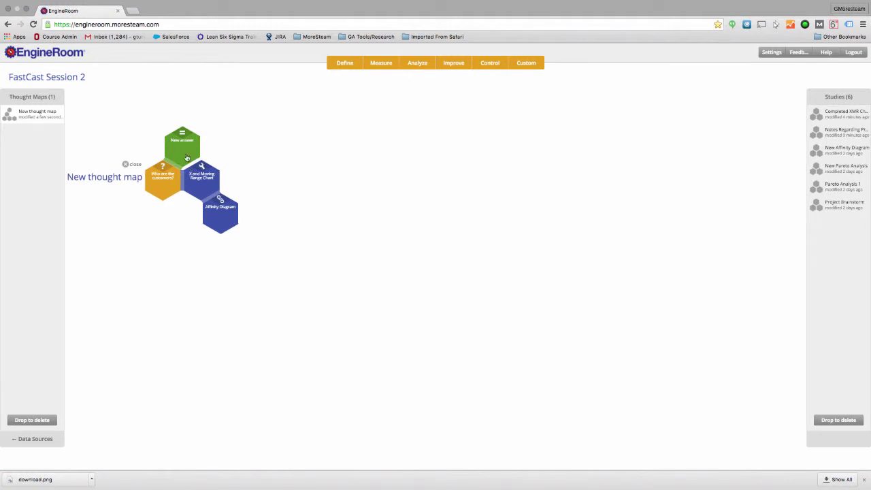
Add the note "type ntoes" to the "Who are the customers?" question and close its notes
click(165, 186)
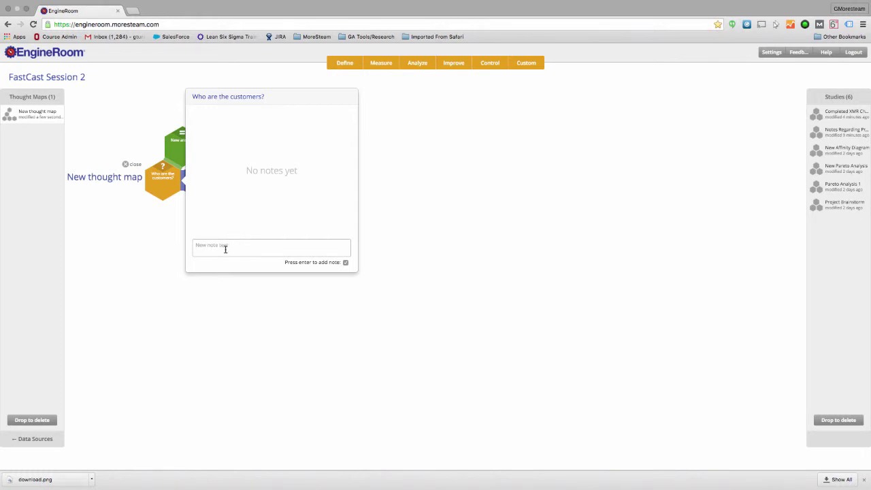
text(I)
text(ype ntoes)
key(Return)
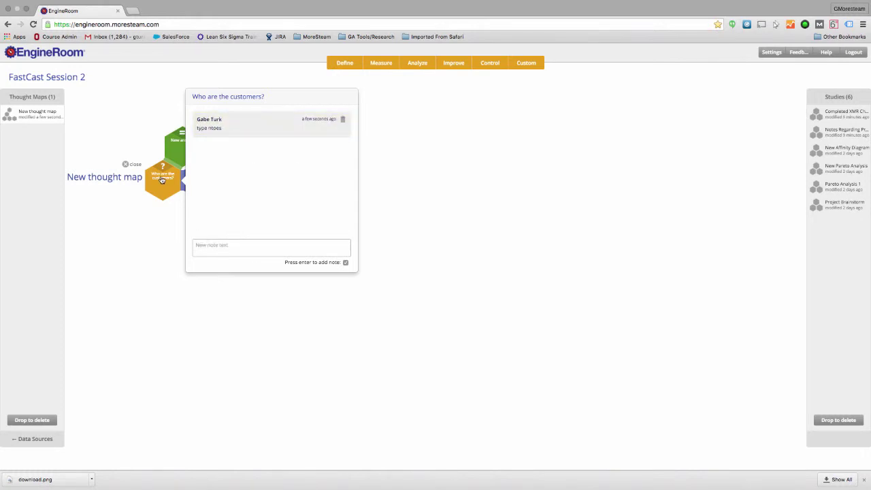
click(164, 182)
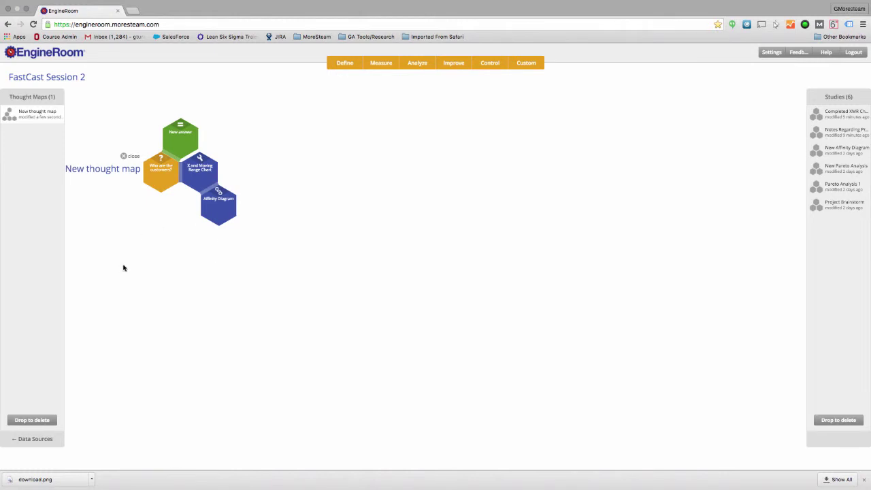
View the X and Moving Range Chart study from within the thought map and close it again
click(201, 176)
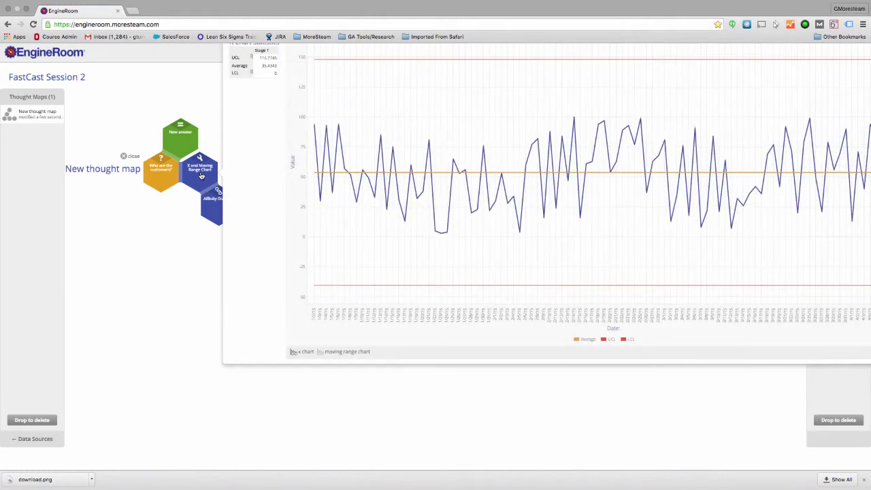
click(156, 178)
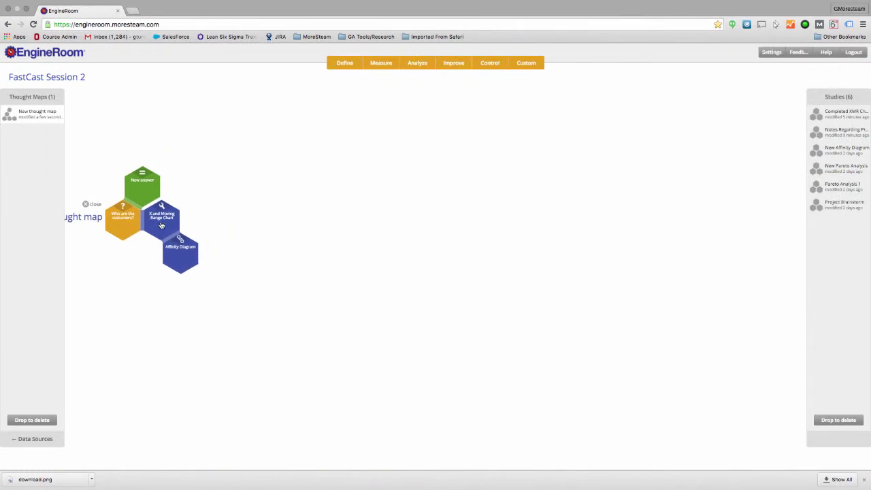
Reopen the X and Moving Range Chart hexagon to examine its control chart and statistics, reposition the map lower, and collapse the chart
click(162, 226)
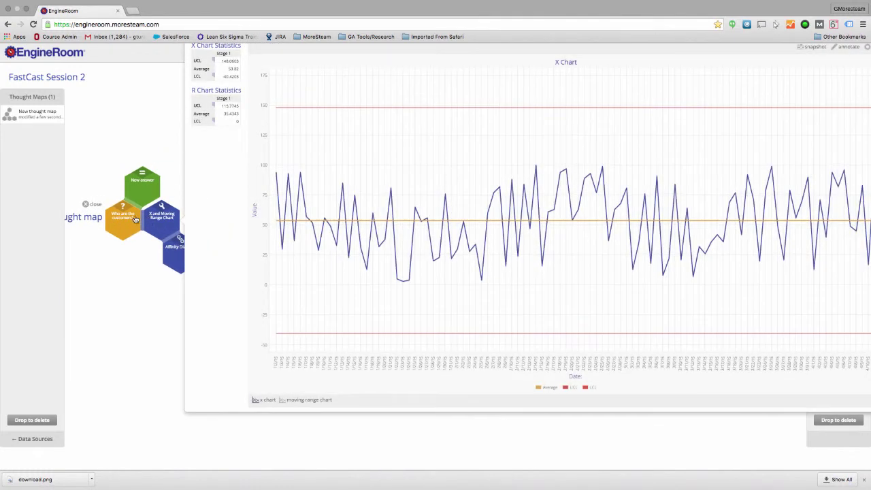
click(136, 219)
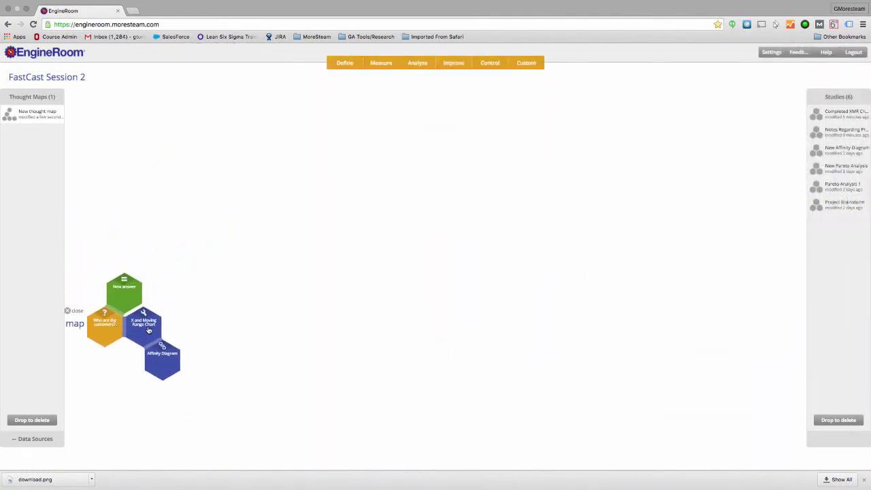
click(153, 331)
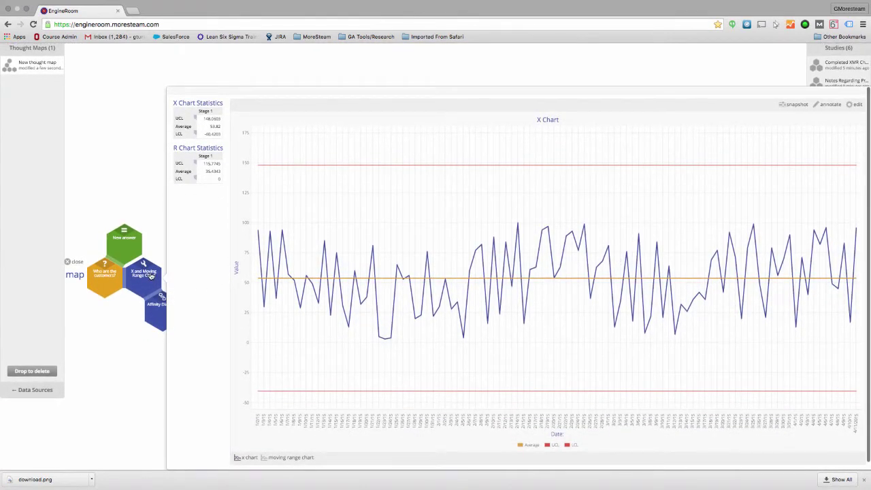
click(154, 277)
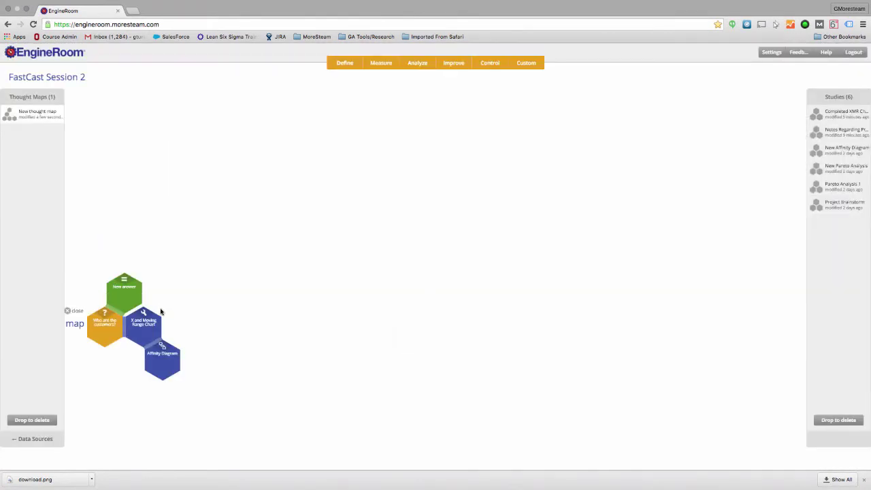
Add two category boxes and a blank note to the Affinity Diagram inside the thought map, and collapse the diagram
click(170, 356)
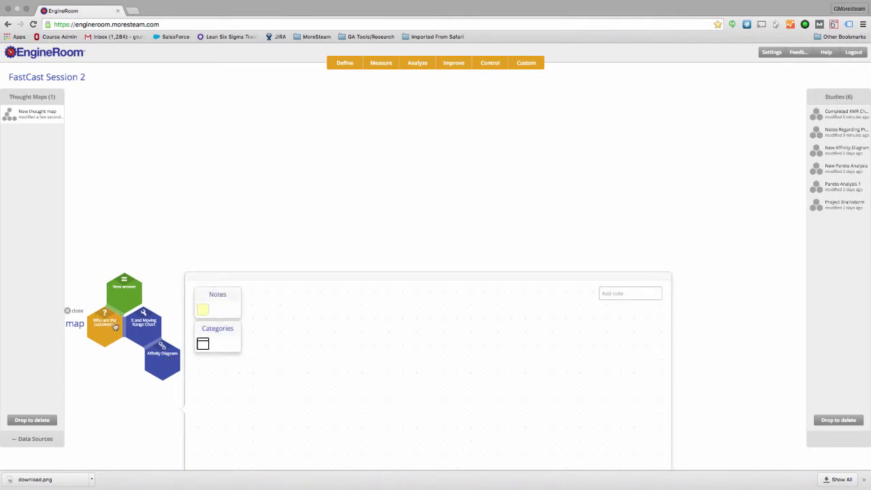
drag(203, 326, 344, 327)
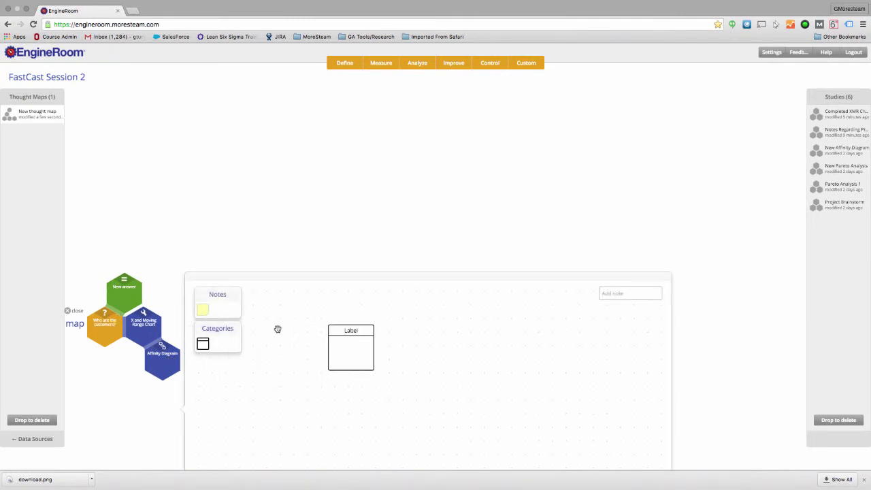
drag(209, 345, 401, 336)
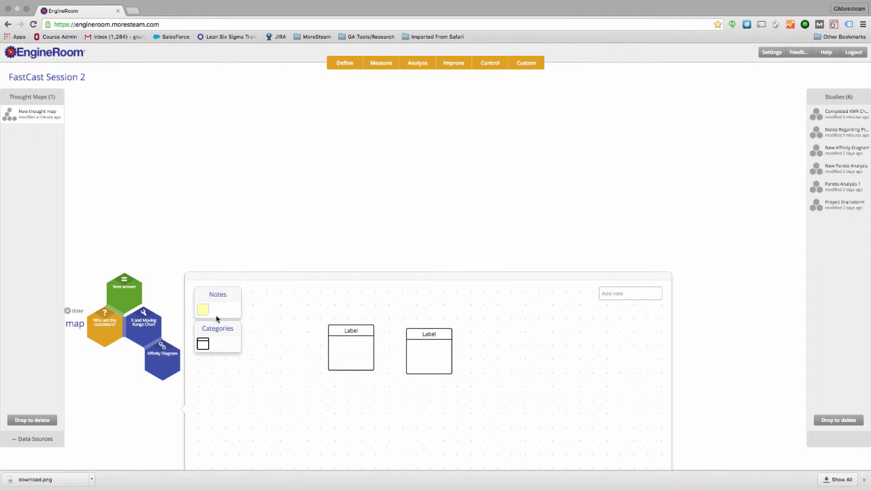
drag(207, 311, 347, 344)
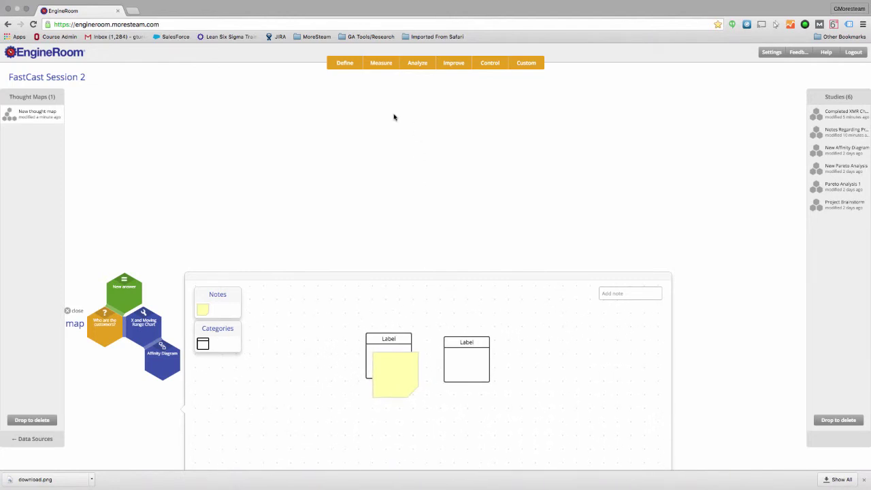
click(169, 363)
Reposition the thought map higher in the workspace and rename it "Thought Map 1"
drag(116, 338, 199, 180)
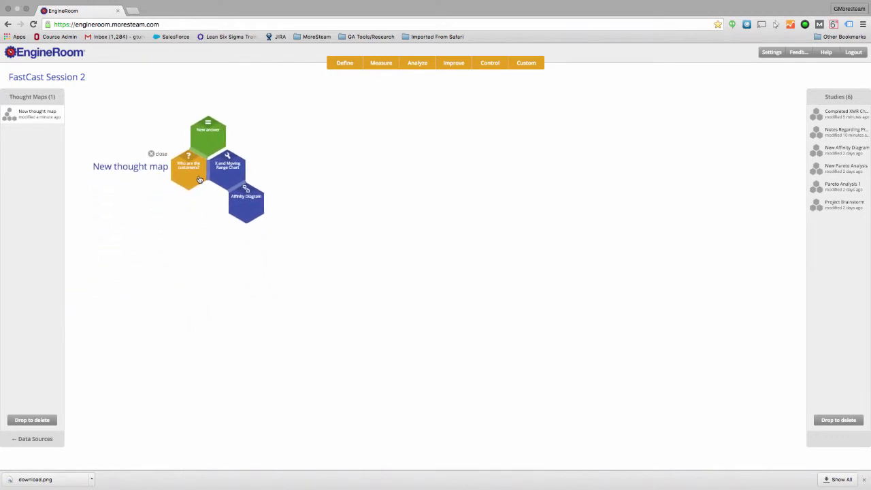
click(132, 168)
text(Thought Map 1)
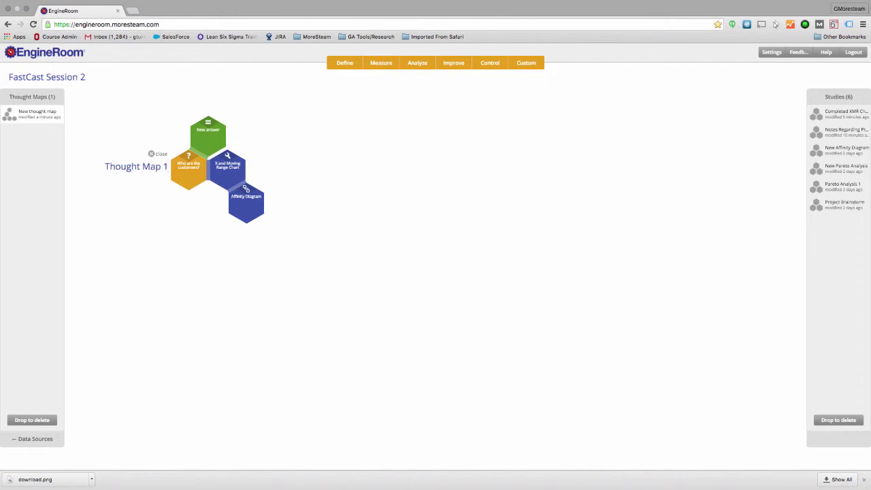
key(Return)
Attach the Define question "Who are the customers?" beside the green answer, link the New Affinity Diagram study to it, and place a custom new answer above
click(343, 63)
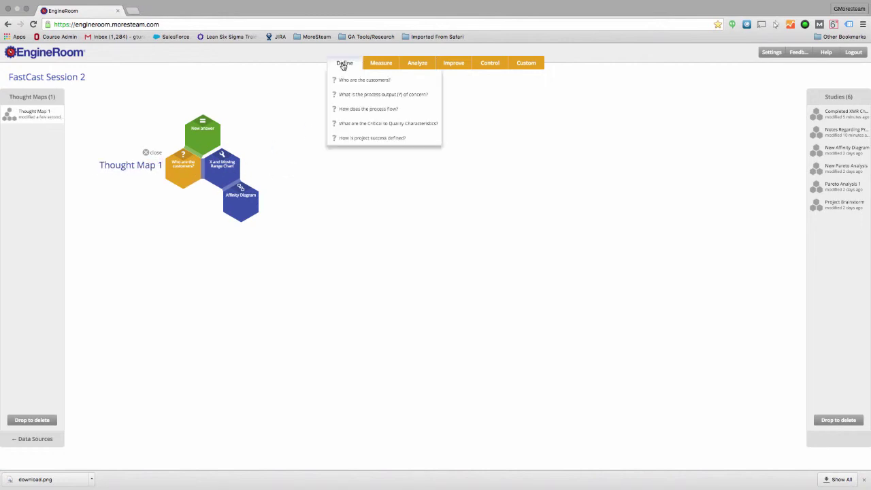
click(344, 81)
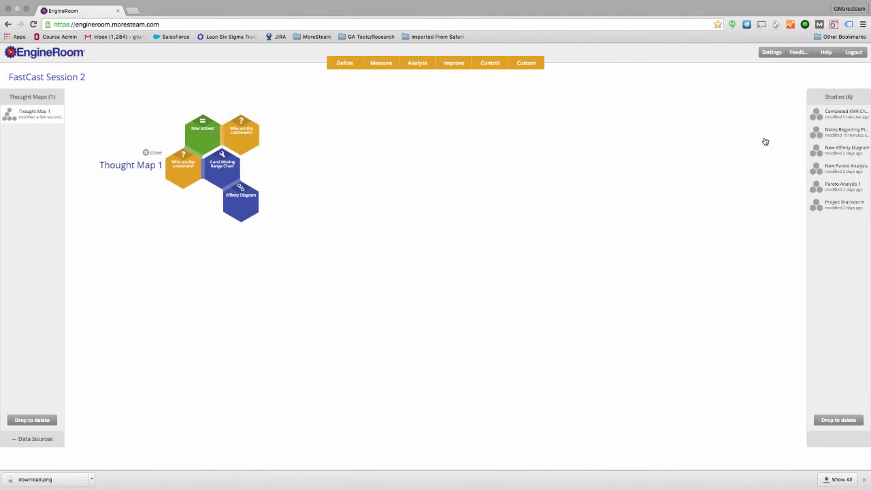
drag(851, 151, 280, 134)
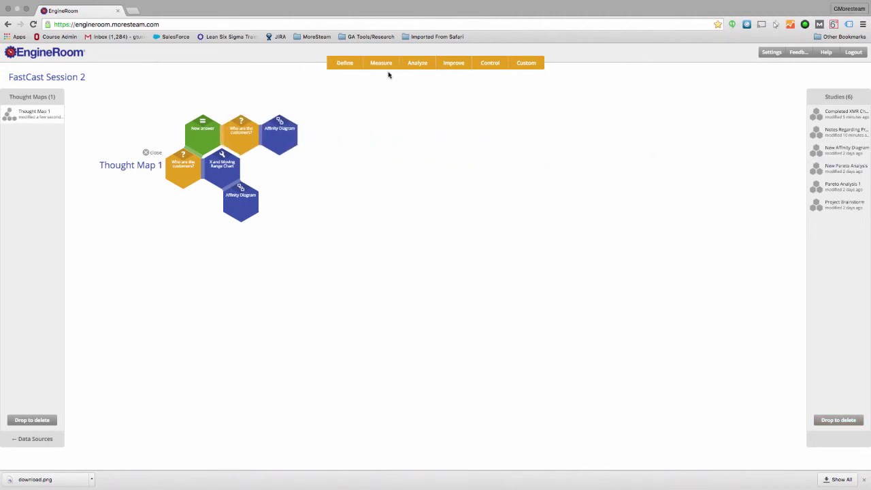
click(519, 64)
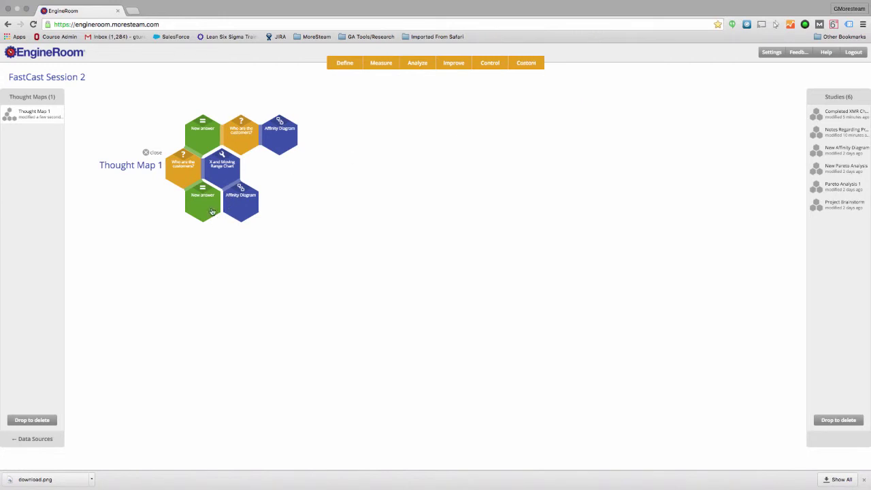
drag(211, 201, 261, 101)
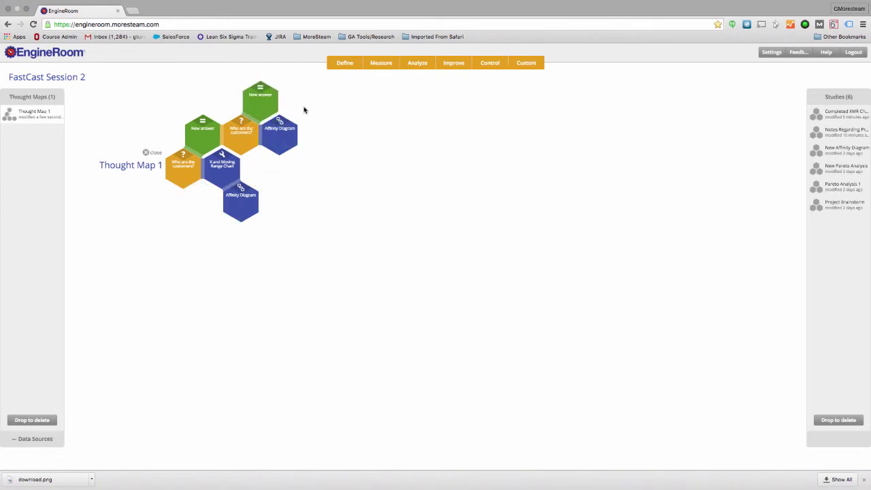
Extend the uppermost answer with the Analyze question on the relationship between Y and the critical inputs, and chain the New Affinity Diagram study to it
mouse_move(409, 66)
drag(420, 79, 301, 136)
drag(822, 154, 375, 109)
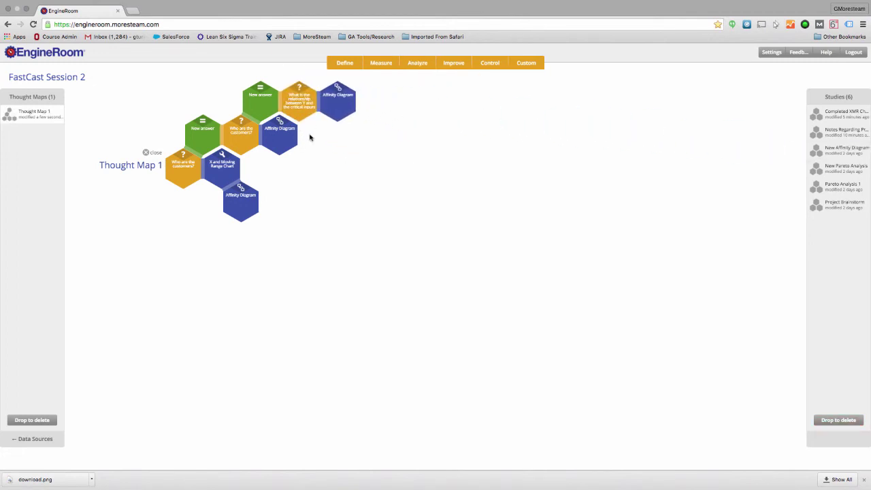
drag(193, 173, 168, 197)
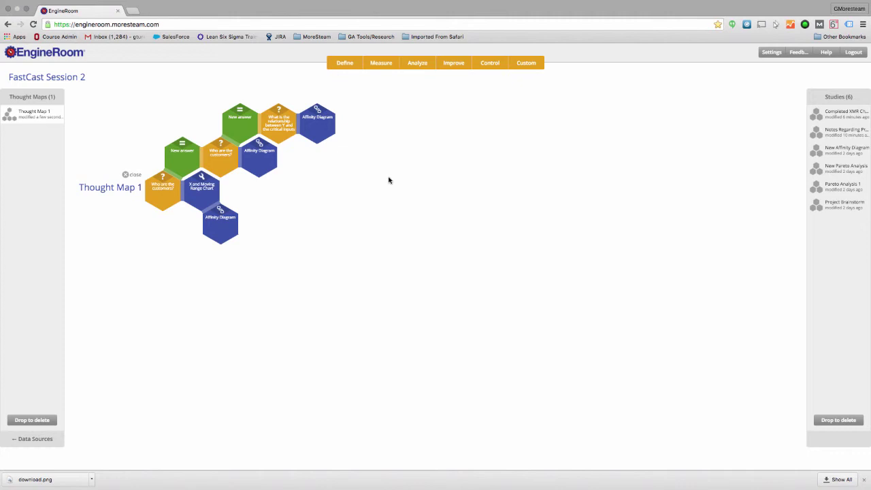
Return from the thought map to the Data Sources workspace and close the browser window
click(43, 441)
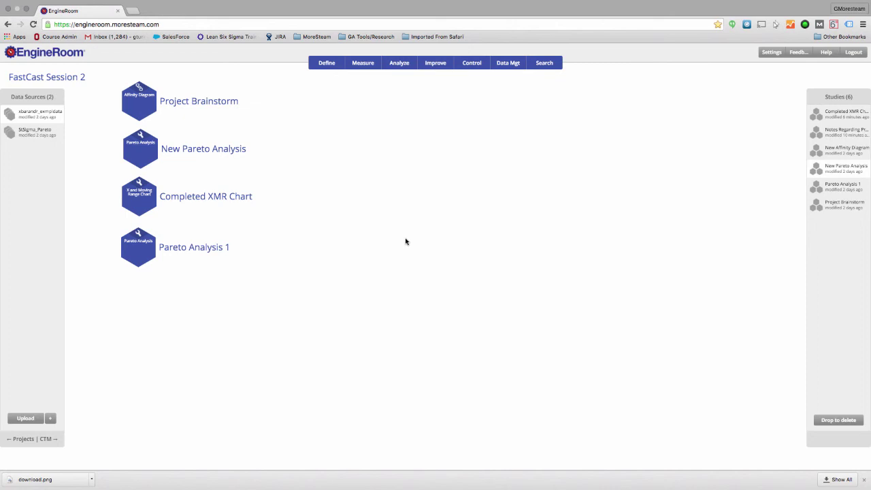
click(8, 9)
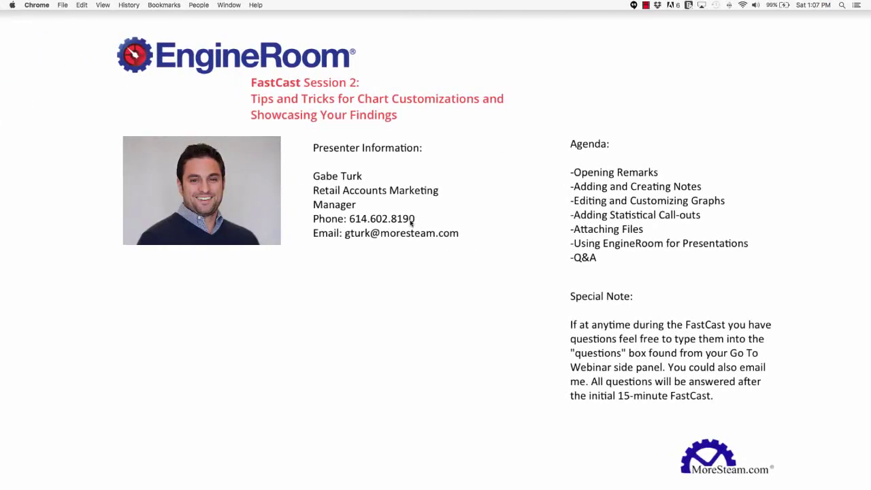